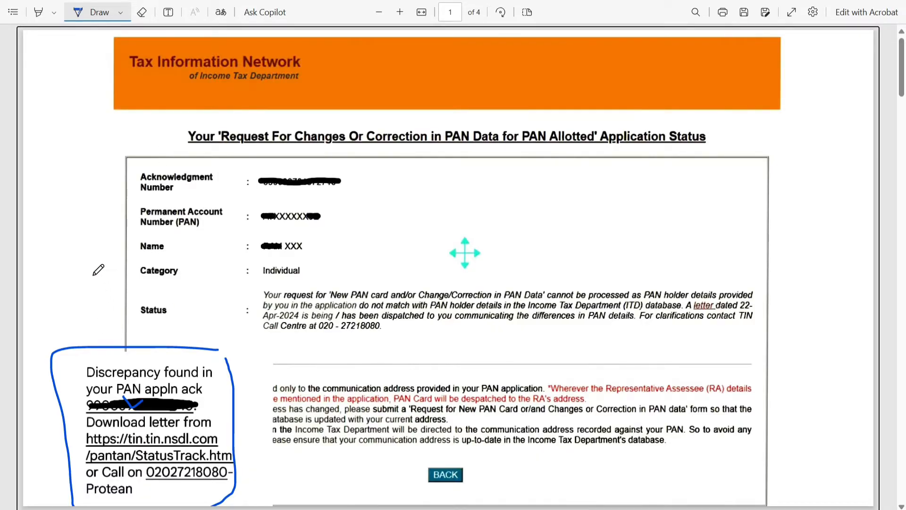
- Draw an arrow to the discrepancy message, tick its redacted acknowledgement number, and circle and underline the StatusTrack download link
{"action": "mouse_move", "coordinate": [84, 242]}
{"action": "left_mouse_down"}
{"action": "mouse_move", "coordinate": [99, 345]}
{"action": "mouse_move", "coordinate": [121, 312]}
{"action": "left_mouse_up"}
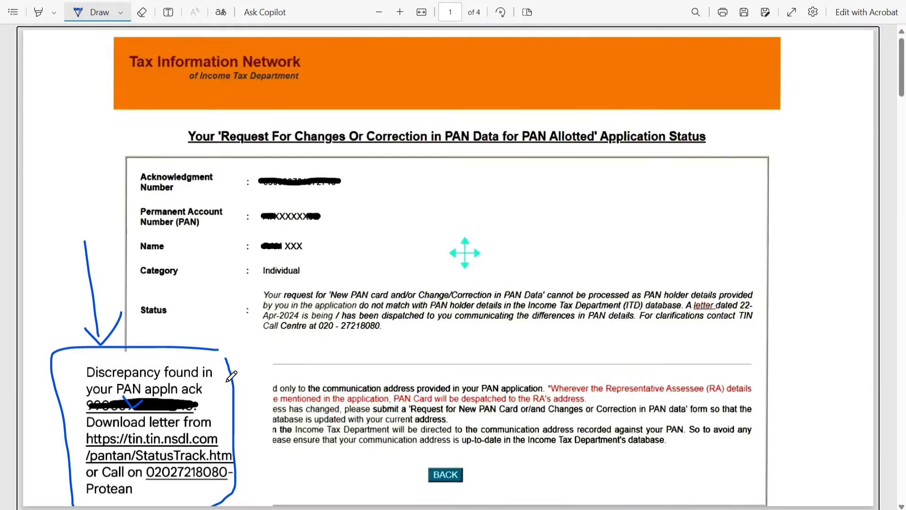
{"action": "left_click_drag", "start_coordinate": [128, 404], "coordinate": [150, 402]}
{"action": "mouse_move", "coordinate": [86, 427]}
{"action": "left_mouse_down"}
{"action": "mouse_move", "coordinate": [101, 467]}
{"action": "mouse_move", "coordinate": [183, 472]}
{"action": "left_mouse_up"}
{"action": "mouse_move", "coordinate": [81, 428]}
{"action": "left_mouse_down"}
{"action": "mouse_move", "coordinate": [223, 433]}
{"action": "mouse_move", "coordinate": [225, 461]}
{"action": "mouse_move", "coordinate": [139, 462]}
{"action": "left_mouse_up"}
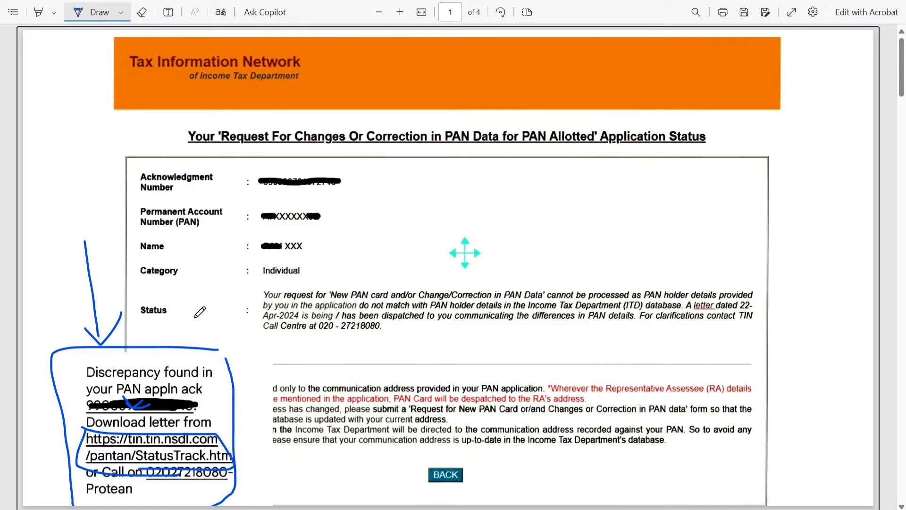
- Tick the Status label and its explanation text, and mark the word "letter" with a circle and a tick
{"action": "mouse_move", "coordinate": [164, 305]}
{"action": "left_mouse_down"}
{"action": "mouse_move", "coordinate": [169, 312]}
{"action": "mouse_move", "coordinate": [184, 303]}
{"action": "left_mouse_up"}
{"action": "mouse_move", "coordinate": [463, 284]}
{"action": "left_mouse_down"}
{"action": "mouse_move", "coordinate": [473, 296]}
{"action": "mouse_move", "coordinate": [503, 277]}
{"action": "left_mouse_up"}
{"action": "mouse_move", "coordinate": [716, 298]}
{"action": "left_mouse_down"}
{"action": "mouse_move", "coordinate": [693, 309]}
{"action": "mouse_move", "coordinate": [705, 311]}
{"action": "mouse_move", "coordinate": [682, 304]}
{"action": "mouse_move", "coordinate": [709, 317]}
{"action": "mouse_move", "coordinate": [694, 300]}
{"action": "mouse_move", "coordinate": [745, 260]}
{"action": "left_mouse_up"}
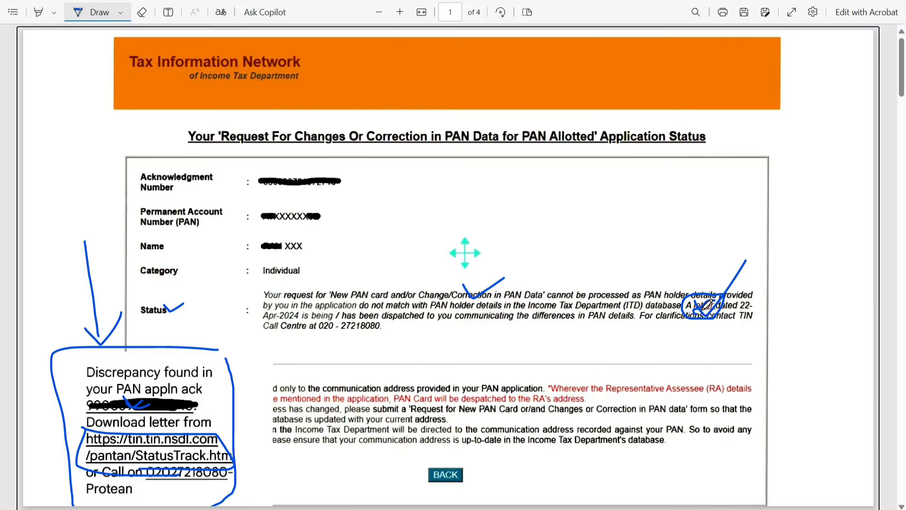
- Look over the Income Tax PAN Services Unit letter on page 2 and return to the application status on page 1
{"action": "scroll", "coordinate": [470, 243], "scroll_direction": "down", "scroll_amount": 4}
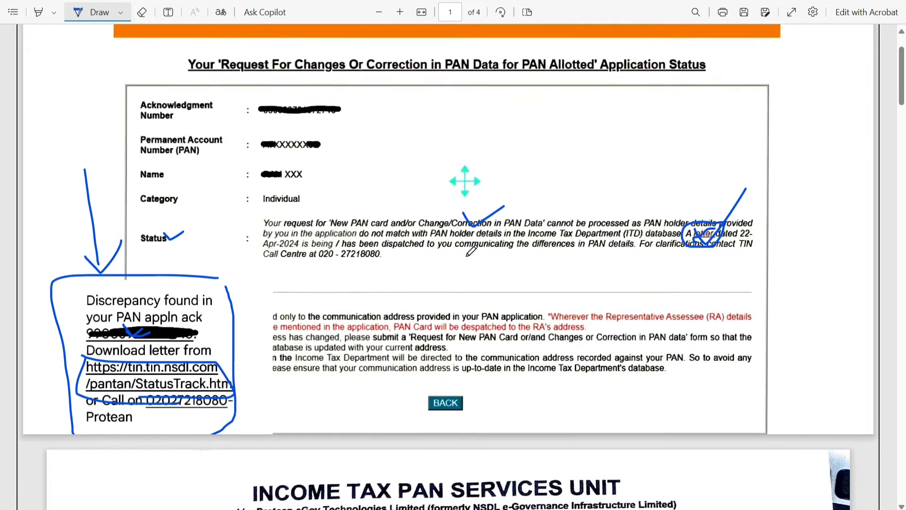
{"action": "scroll", "coordinate": [474, 269], "scroll_direction": "down", "scroll_amount": 5}
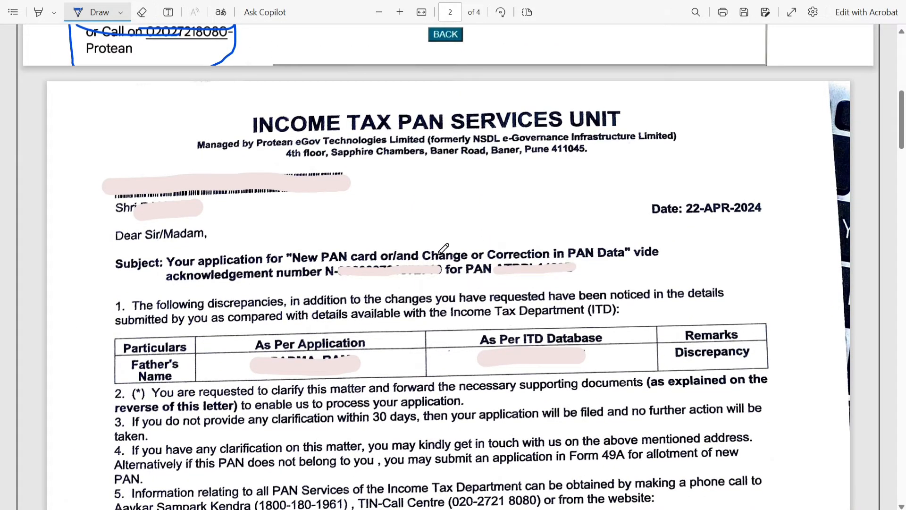
{"action": "scroll", "coordinate": [439, 235], "scroll_direction": "down", "scroll_amount": 1}
{"action": "scroll", "coordinate": [330, 222], "scroll_direction": "down", "scroll_amount": 5}
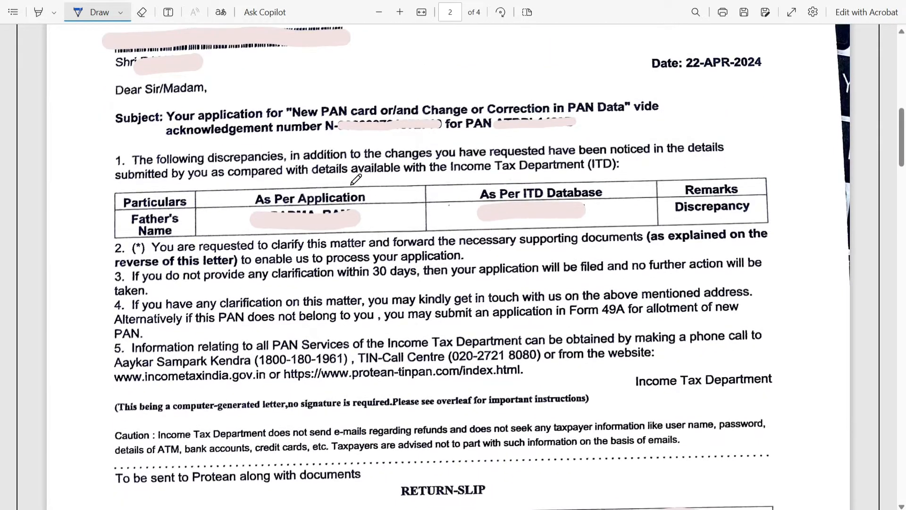
{"action": "scroll", "coordinate": [320, 239], "scroll_direction": "down", "scroll_amount": 5}
{"action": "scroll", "coordinate": [324, 247], "scroll_direction": "up", "scroll_amount": 13}
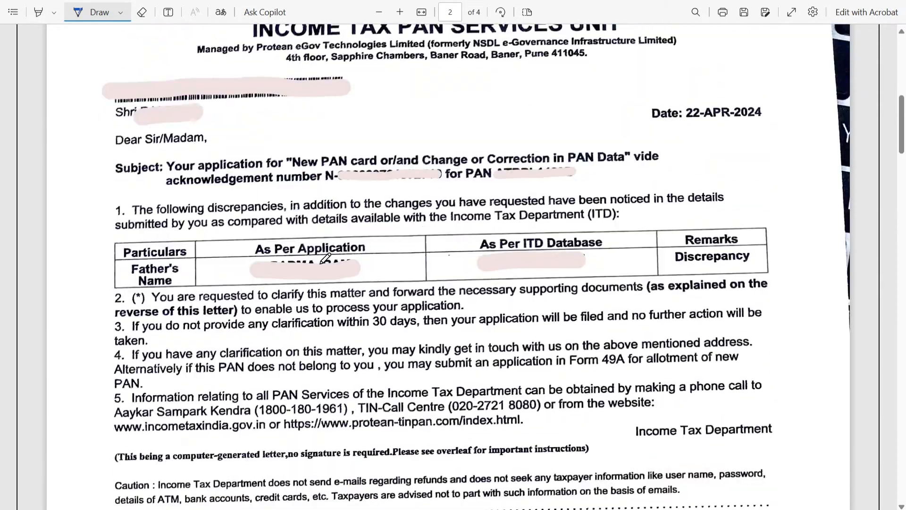
{"action": "scroll", "coordinate": [326, 257], "scroll_direction": "up", "scroll_amount": 5}
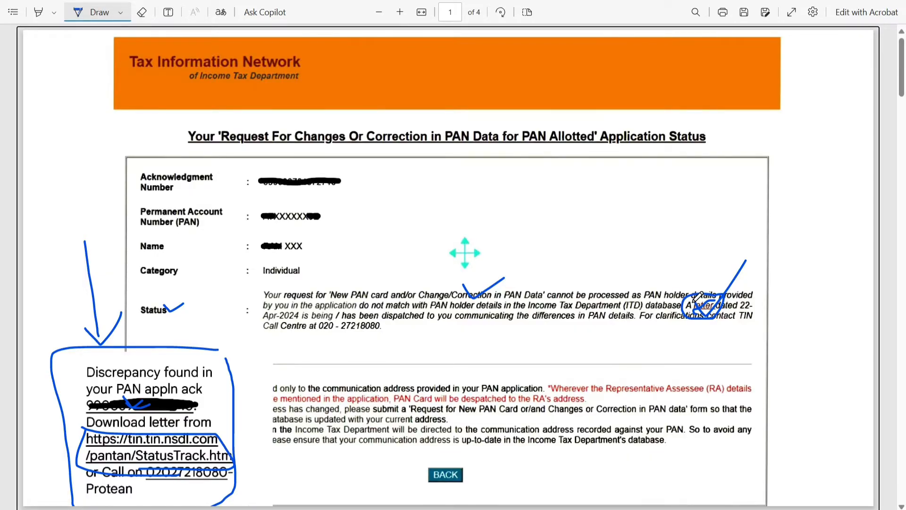
- Circle the "INCOME TAX PAN SERVICES UNIT" heading of the letter on page 2
{"action": "scroll", "coordinate": [516, 313], "scroll_direction": "down", "scroll_amount": 10}
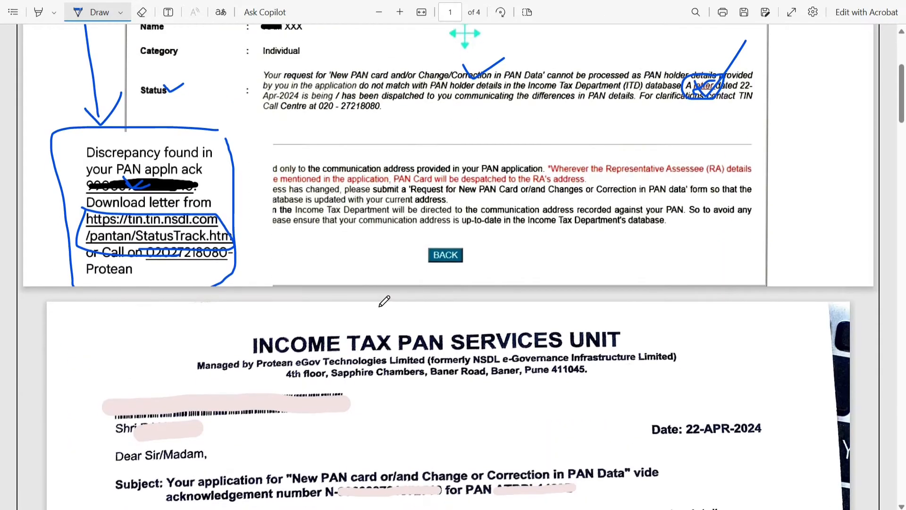
{"action": "mouse_move", "coordinate": [243, 114]}
{"action": "left_mouse_down"}
{"action": "mouse_move", "coordinate": [616, 100]}
{"action": "mouse_move", "coordinate": [638, 123]}
{"action": "mouse_move", "coordinate": [368, 141]}
{"action": "mouse_move", "coordinate": [251, 126]}
{"action": "mouse_move", "coordinate": [243, 113]}
{"action": "left_mouse_up"}
{"action": "scroll", "coordinate": [242, 146], "scroll_direction": "down", "scroll_amount": 3}
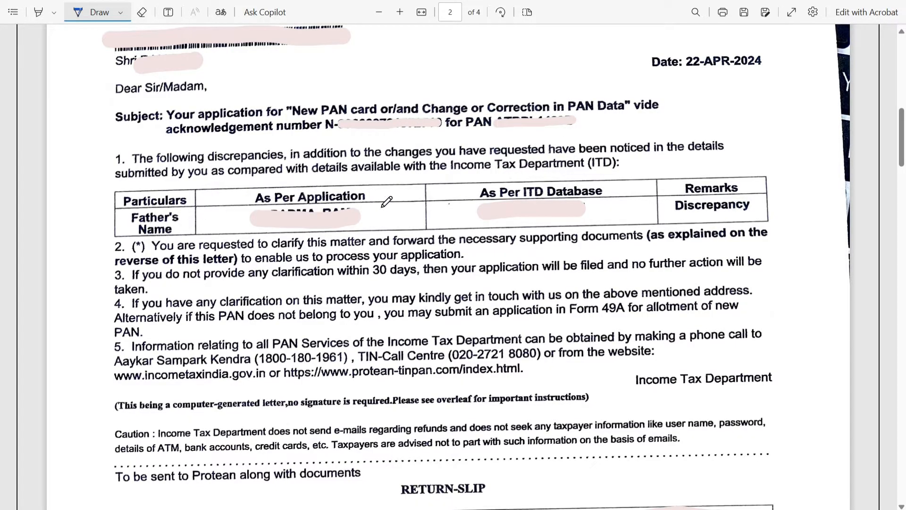
{"action": "scroll", "coordinate": [277, 174], "scroll_direction": "up", "scroll_amount": 15}
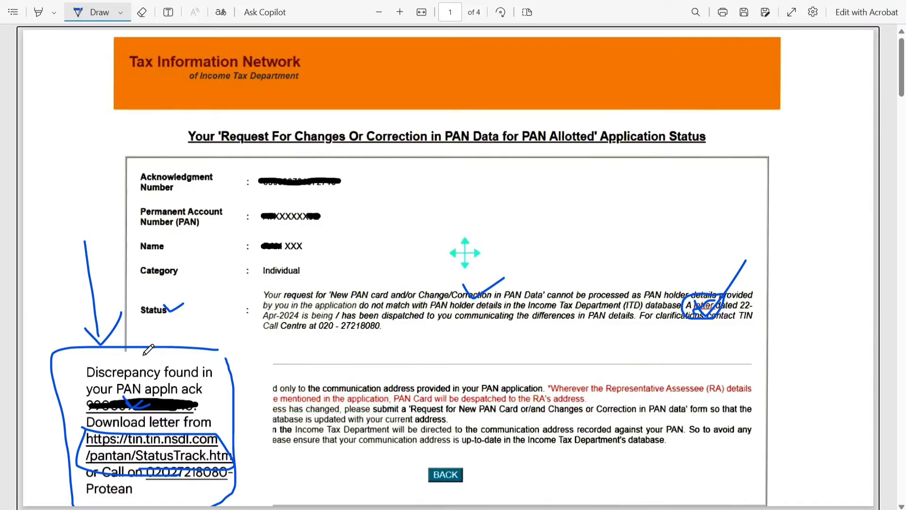
- In the discrepancy table, tick Particulars and Father's Name, and circle the redacted names under As Per Application and As Per ITD Database
{"action": "scroll", "coordinate": [203, 302], "scroll_direction": "down", "scroll_amount": 5}
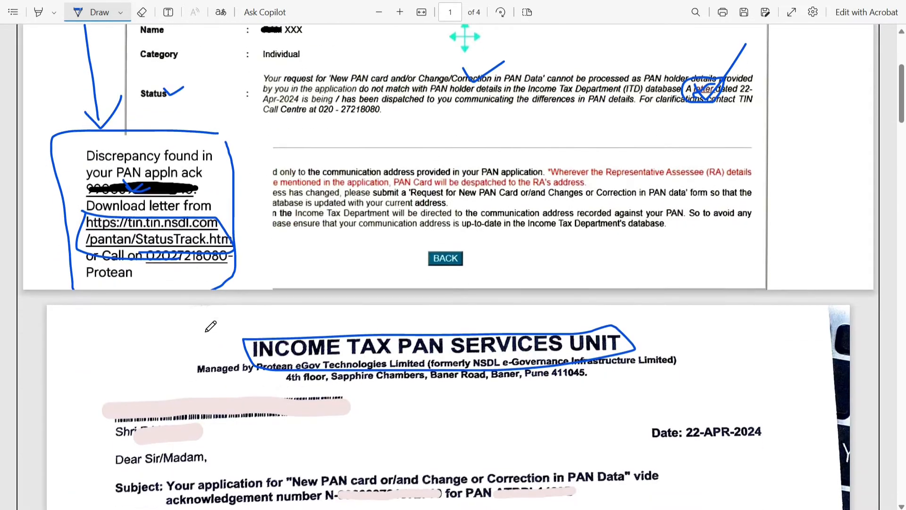
{"action": "scroll", "coordinate": [229, 299], "scroll_direction": "down", "scroll_amount": 8}
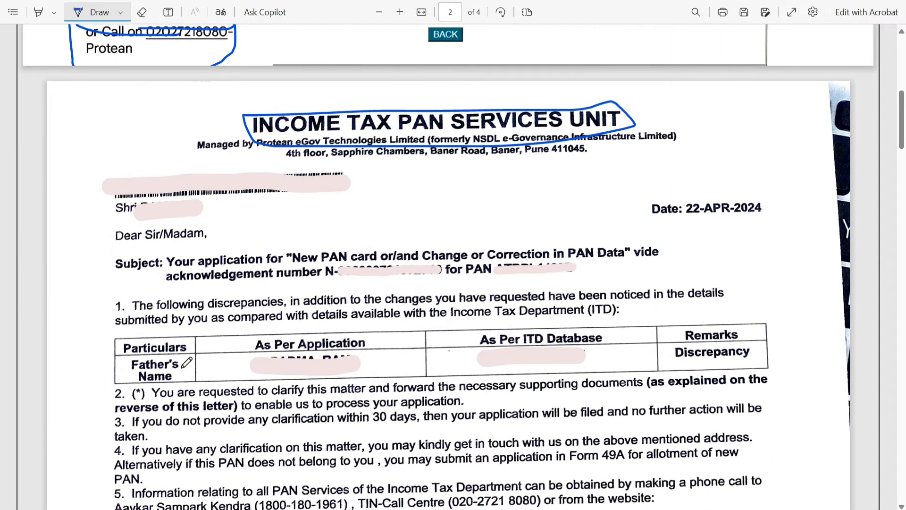
{"action": "scroll", "coordinate": [187, 367], "scroll_direction": "down", "scroll_amount": 1}
{"action": "scroll", "coordinate": [188, 350], "scroll_direction": "up", "scroll_amount": 2}
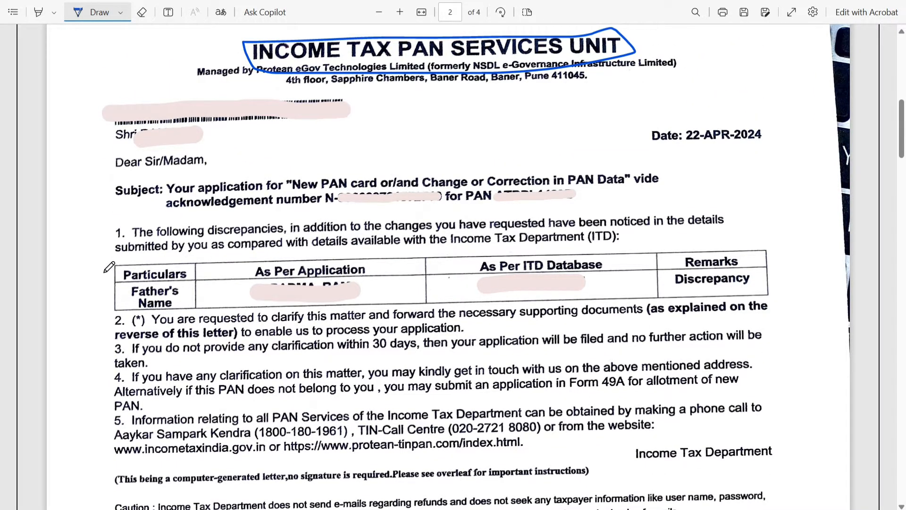
{"action": "left_click_drag", "start_coordinate": [105, 272], "coordinate": [139, 261]}
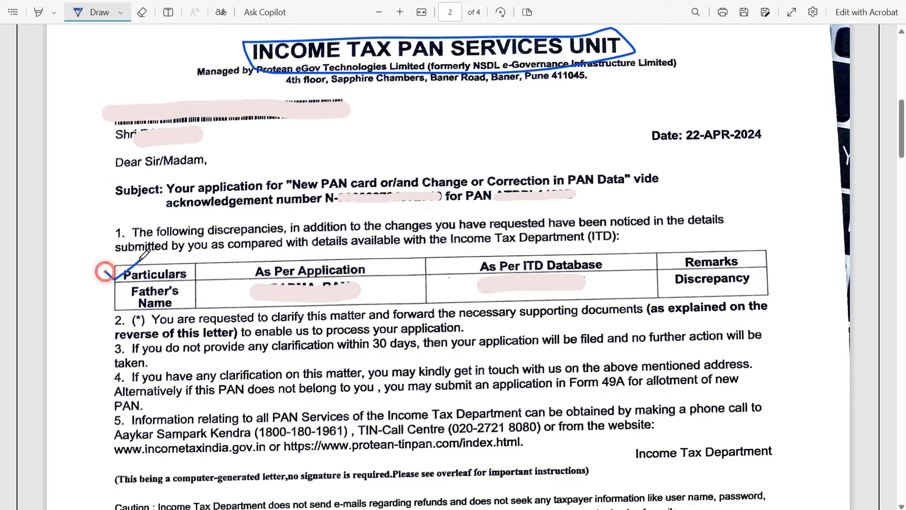
{"action": "left_click_drag", "start_coordinate": [96, 289], "coordinate": [138, 279]}
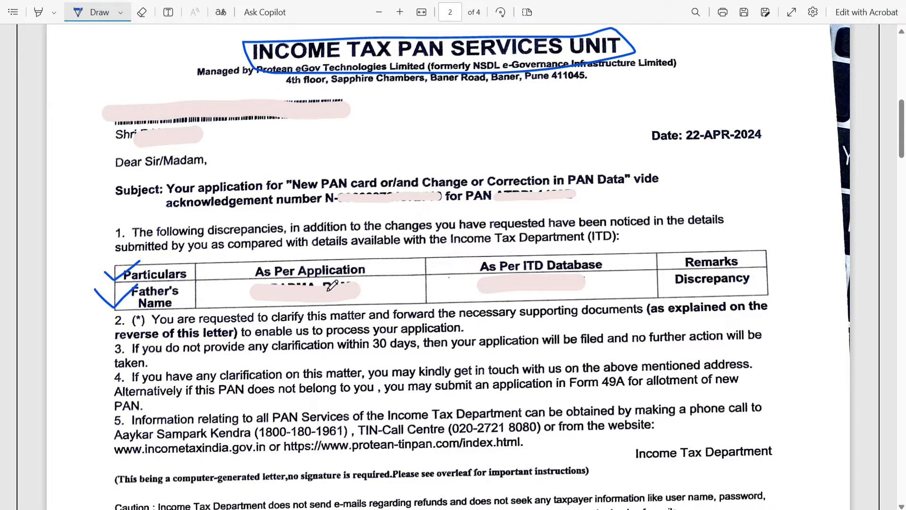
{"action": "mouse_move", "coordinate": [370, 279]}
{"action": "left_mouse_down"}
{"action": "mouse_move", "coordinate": [236, 276]}
{"action": "mouse_move", "coordinate": [324, 305]}
{"action": "mouse_move", "coordinate": [362, 282]}
{"action": "left_mouse_up"}
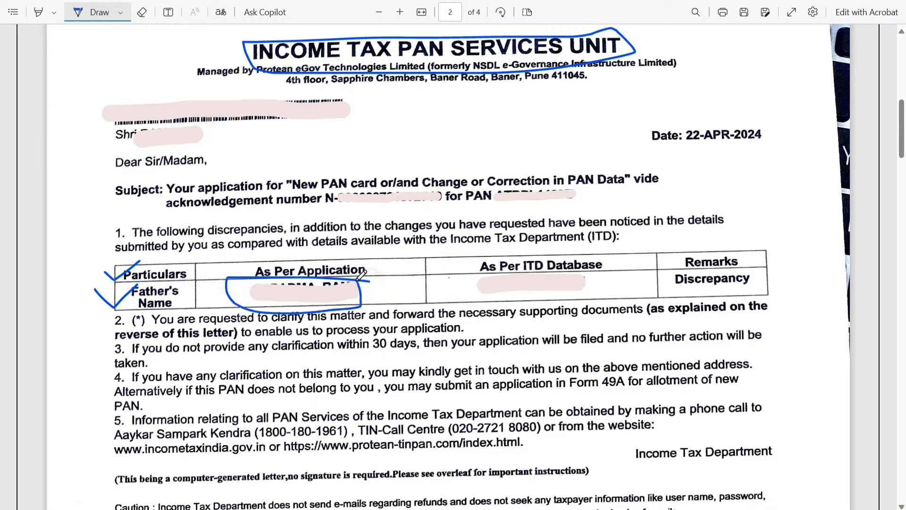
{"action": "mouse_move", "coordinate": [585, 273]}
{"action": "left_mouse_down"}
{"action": "mouse_move", "coordinate": [460, 276]}
{"action": "mouse_move", "coordinate": [471, 299]}
{"action": "mouse_move", "coordinate": [595, 293]}
{"action": "mouse_move", "coordinate": [585, 273]}
{"action": "left_mouse_up"}
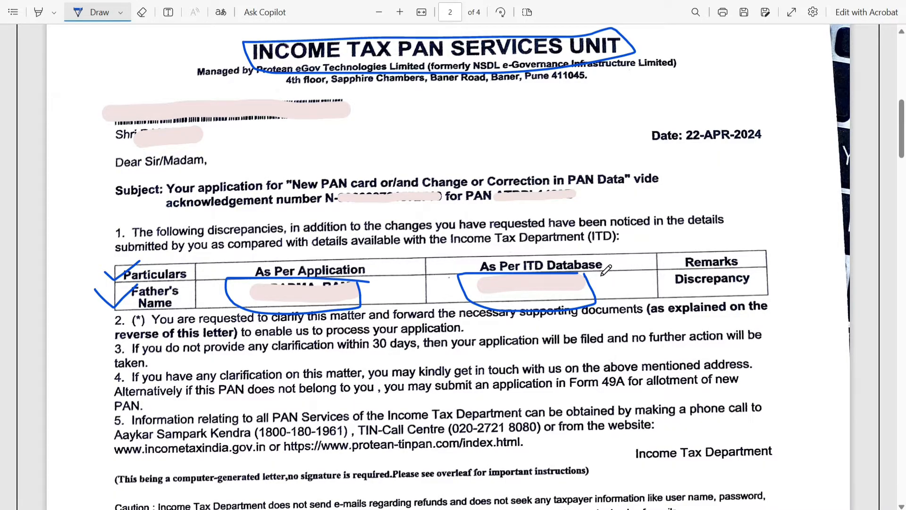
- On the return slip, tick and circle the sample checkbox in the instruction line and tick option A for reprinting the PAN card
{"action": "scroll", "coordinate": [509, 266], "scroll_direction": "down", "scroll_amount": 3}
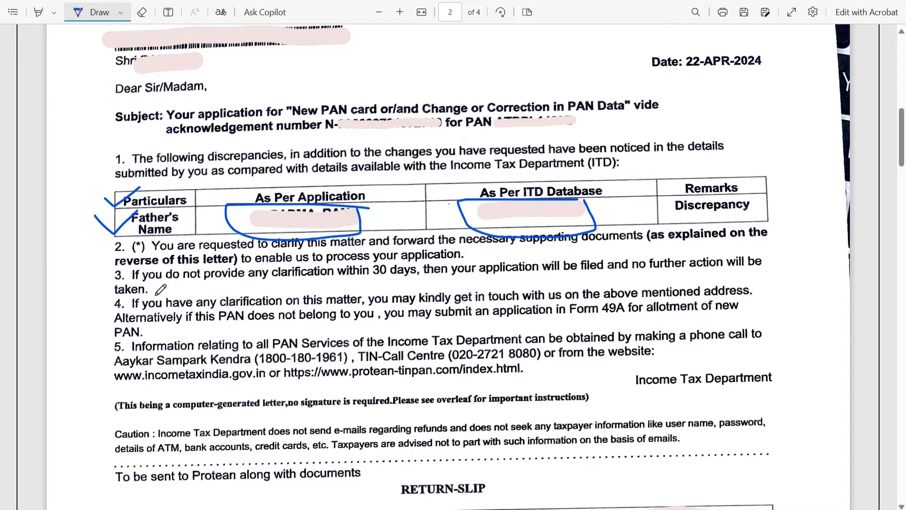
{"action": "scroll", "coordinate": [307, 229], "scroll_direction": "down", "scroll_amount": 5}
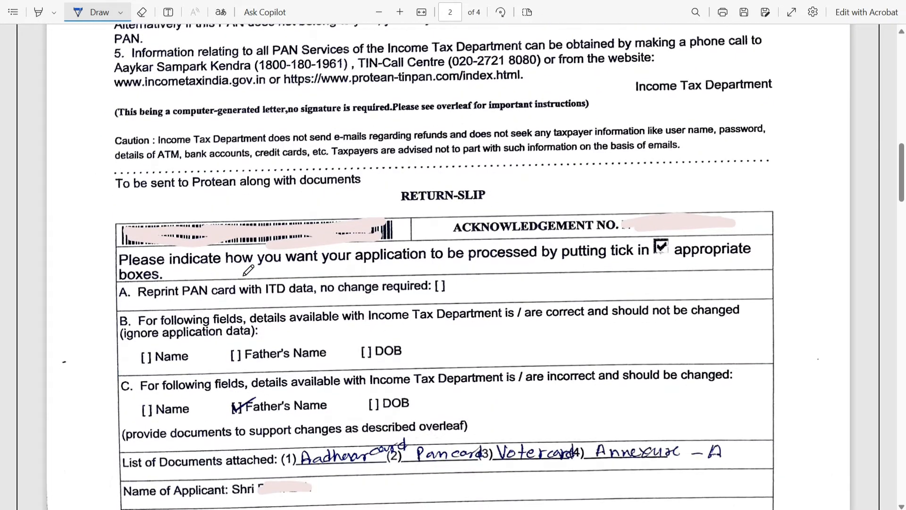
{"action": "scroll", "coordinate": [238, 259], "scroll_direction": "up", "scroll_amount": 5}
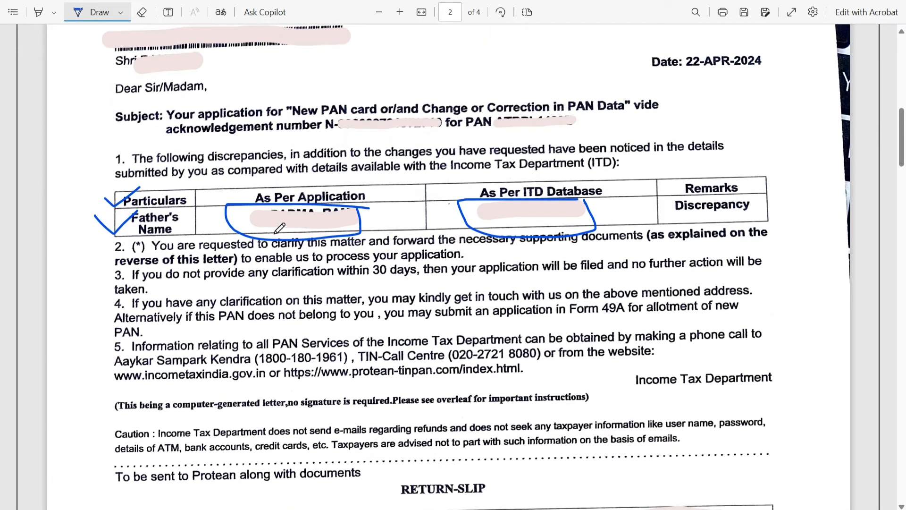
{"action": "scroll", "coordinate": [265, 179], "scroll_direction": "up", "scroll_amount": 4}
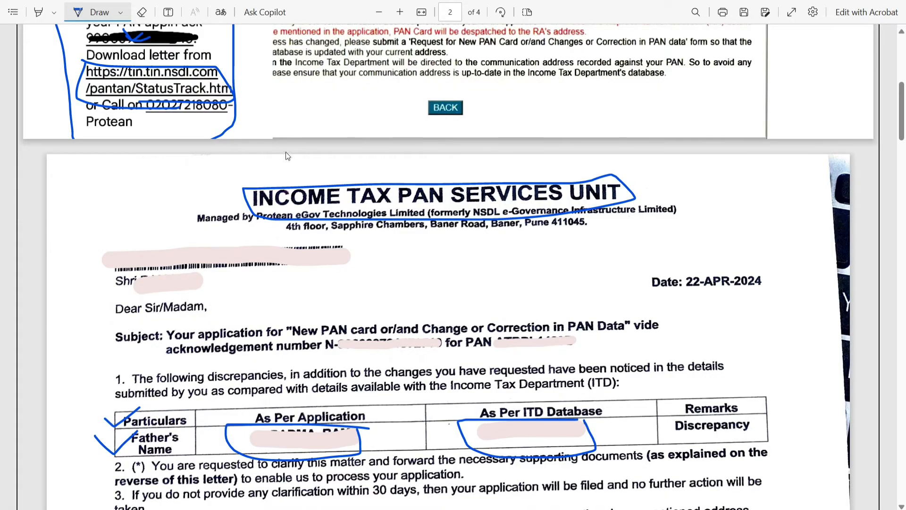
{"action": "scroll", "coordinate": [343, 202], "scroll_direction": "down", "scroll_amount": 4}
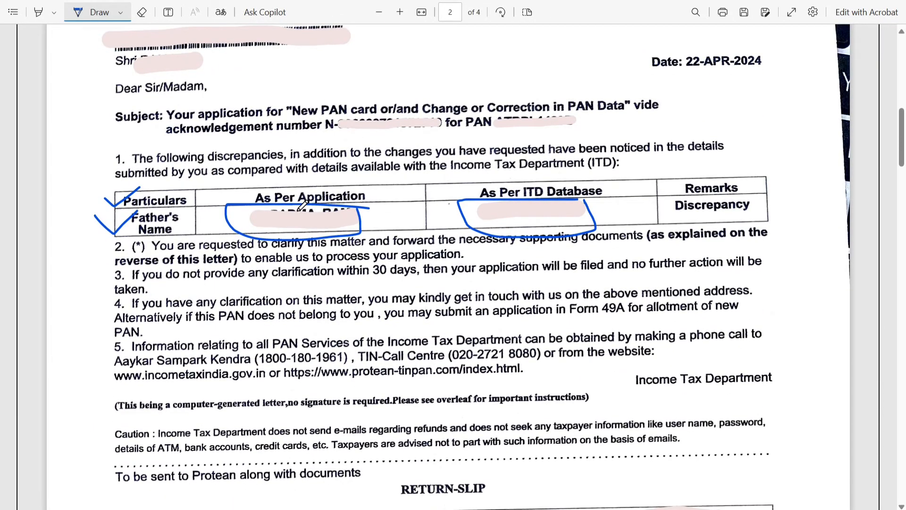
{"action": "scroll", "coordinate": [302, 203], "scroll_direction": "down", "scroll_amount": 6}
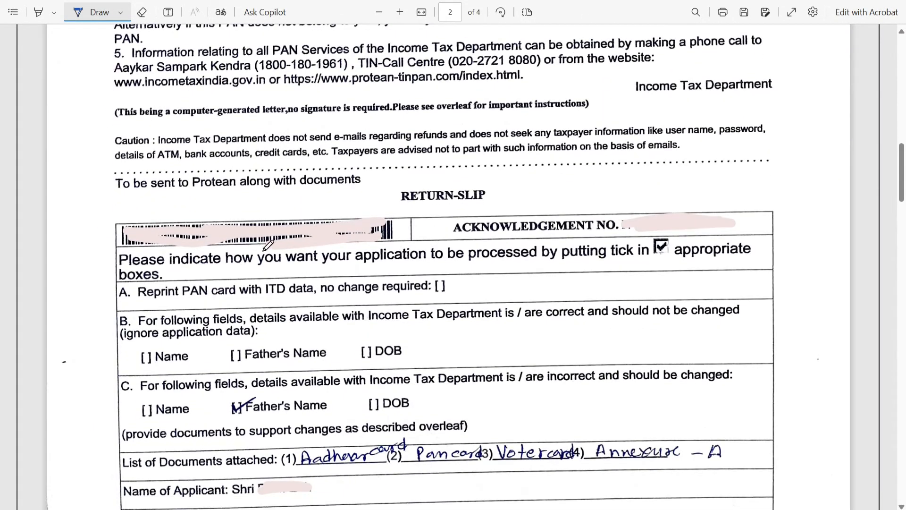
{"action": "scroll", "coordinate": [439, 223], "scroll_direction": "down", "scroll_amount": 2}
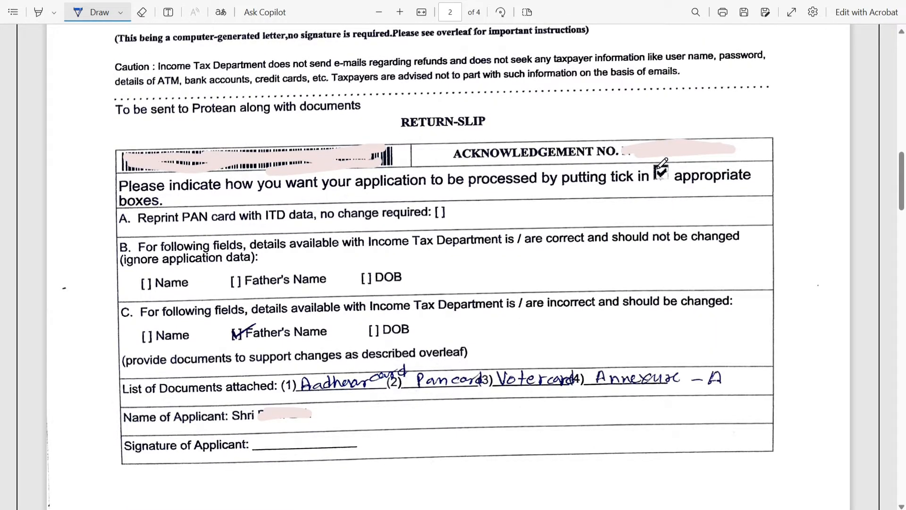
{"action": "mouse_move", "coordinate": [657, 173]}
{"action": "left_mouse_down"}
{"action": "mouse_move", "coordinate": [681, 160]}
{"action": "mouse_move", "coordinate": [681, 147]}
{"action": "left_mouse_up"}
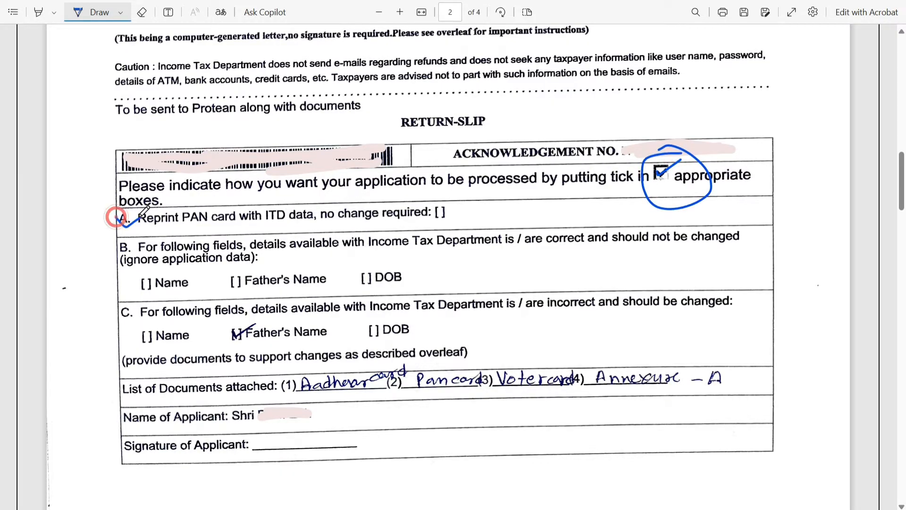
- Tick option B and section C's Name and Father's Name checkboxes on the return slip, and draw a box around Father's Name
{"action": "scroll", "coordinate": [102, 208], "scroll_direction": "up", "scroll_amount": 7}
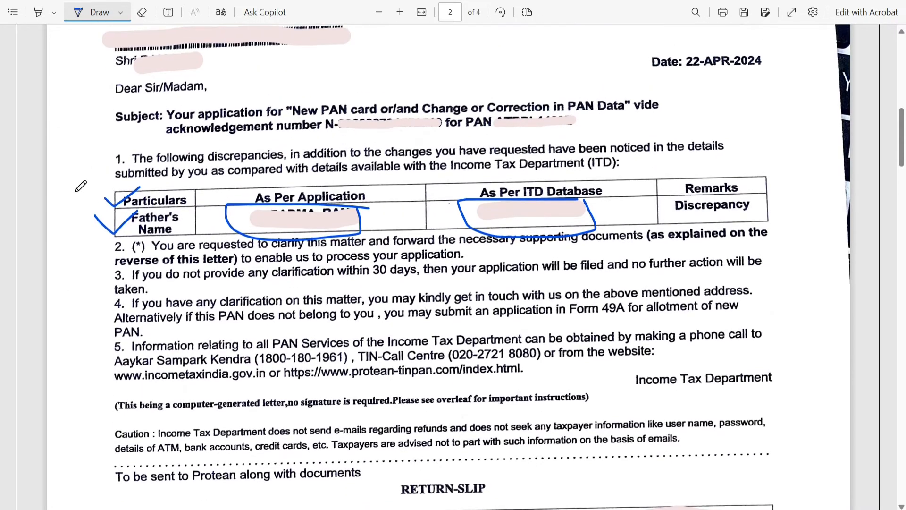
{"action": "scroll", "coordinate": [118, 229], "scroll_direction": "down", "scroll_amount": 10}
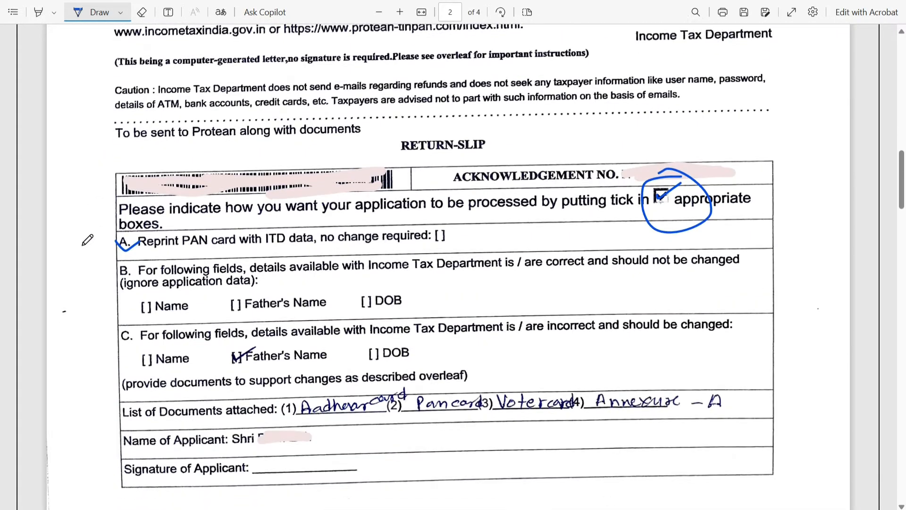
{"action": "key", "text": "Return"}
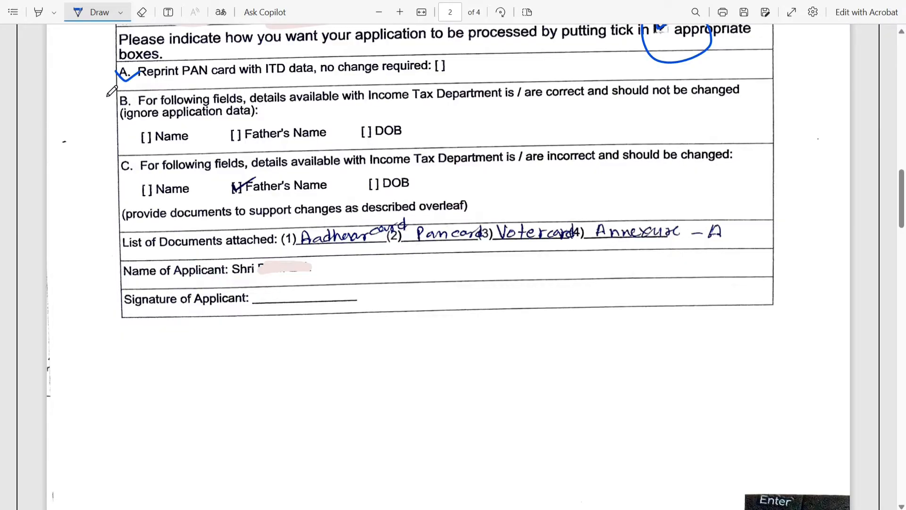
{"action": "mouse_move", "coordinate": [108, 97]}
{"action": "left_mouse_down"}
{"action": "mouse_move", "coordinate": [120, 117]}
{"action": "mouse_move", "coordinate": [140, 96]}
{"action": "left_mouse_up"}
{"action": "mouse_move", "coordinate": [143, 186]}
{"action": "left_mouse_down"}
{"action": "mouse_move", "coordinate": [147, 195]}
{"action": "mouse_move", "coordinate": [171, 170]}
{"action": "left_mouse_up"}
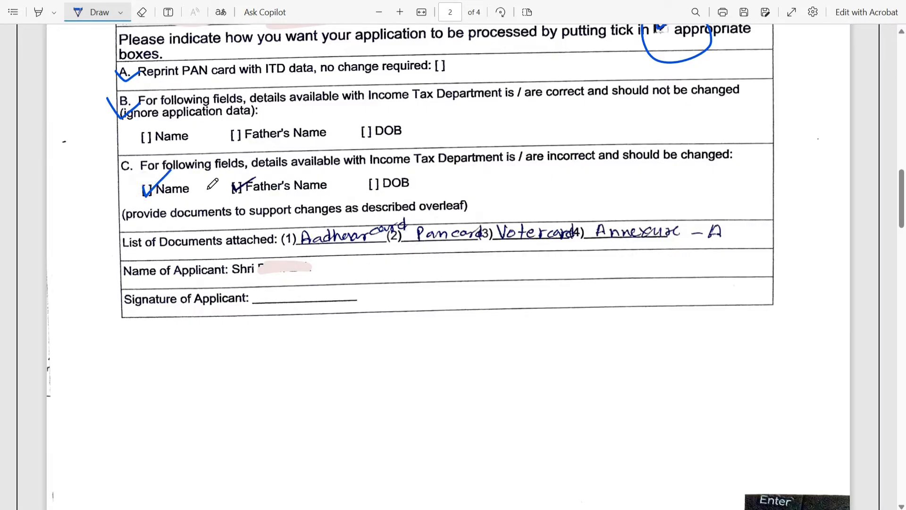
{"action": "mouse_move", "coordinate": [233, 186]}
{"action": "left_mouse_down"}
{"action": "mouse_move", "coordinate": [265, 166]}
{"action": "mouse_move", "coordinate": [341, 177]}
{"action": "mouse_move", "coordinate": [312, 199]}
{"action": "mouse_move", "coordinate": [231, 200]}
{"action": "mouse_move", "coordinate": [224, 174]}
{"action": "left_mouse_up"}
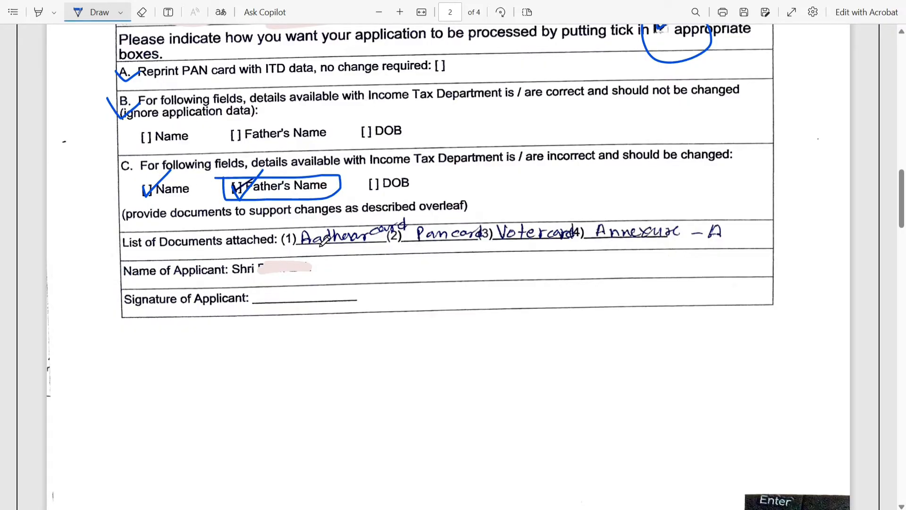
- Tick the Aadhaar, PAN and voter card entries in the attached documents list, circle the "A" of Annexure-A, and tick the applicant's signature line
{"action": "left_click_drag", "start_coordinate": [293, 234], "coordinate": [331, 224]}
{"action": "left_click_drag", "start_coordinate": [419, 229], "coordinate": [482, 215]}
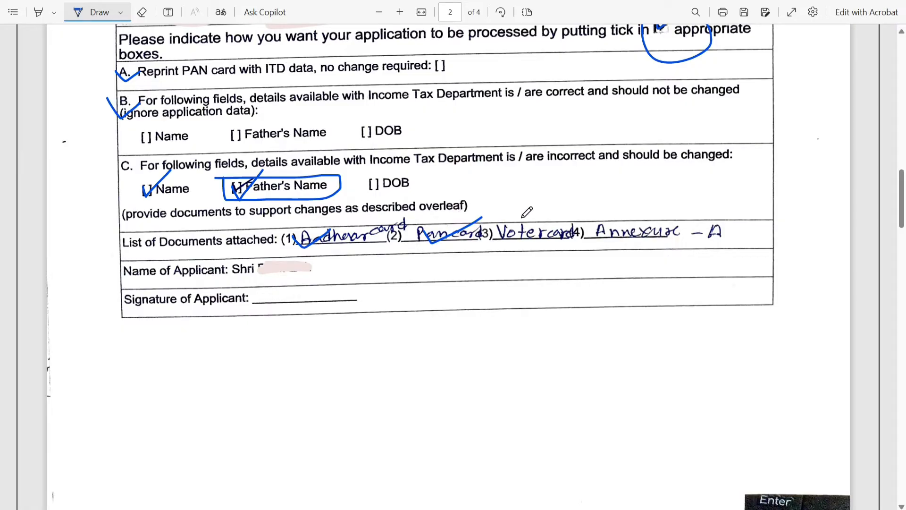
{"action": "left_click_drag", "start_coordinate": [522, 217], "coordinate": [564, 213]}
{"action": "mouse_move", "coordinate": [715, 215]}
{"action": "left_mouse_down"}
{"action": "mouse_move", "coordinate": [694, 240]}
{"action": "mouse_move", "coordinate": [718, 215]}
{"action": "left_mouse_up"}
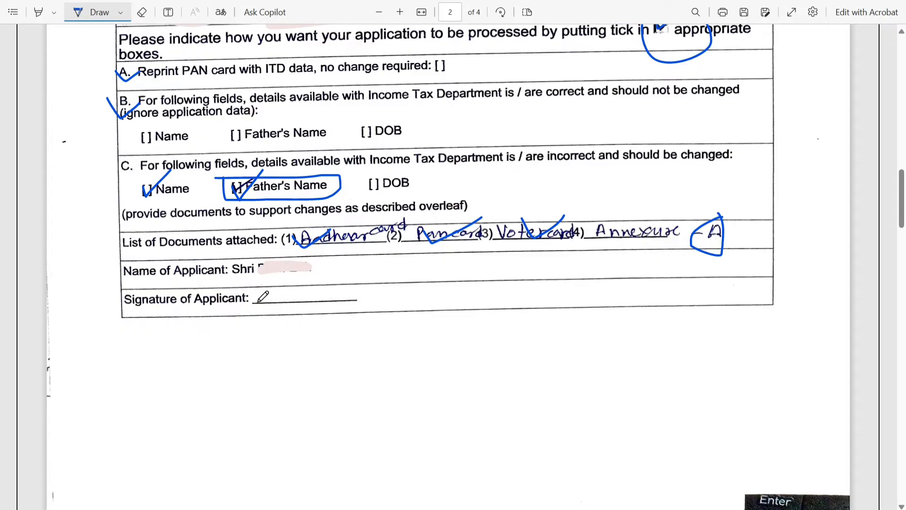
{"action": "mouse_move", "coordinate": [256, 296]}
{"action": "left_mouse_down"}
{"action": "mouse_move", "coordinate": [261, 306]}
{"action": "mouse_move", "coordinate": [298, 284]}
{"action": "left_mouse_up"}
- Examine the table of valid supporting documents for PAN changes on page 3
{"action": "scroll", "coordinate": [273, 292], "scroll_direction": "down", "scroll_amount": 8}
{"action": "scroll", "coordinate": [287, 278], "scroll_direction": "down", "scroll_amount": 1}
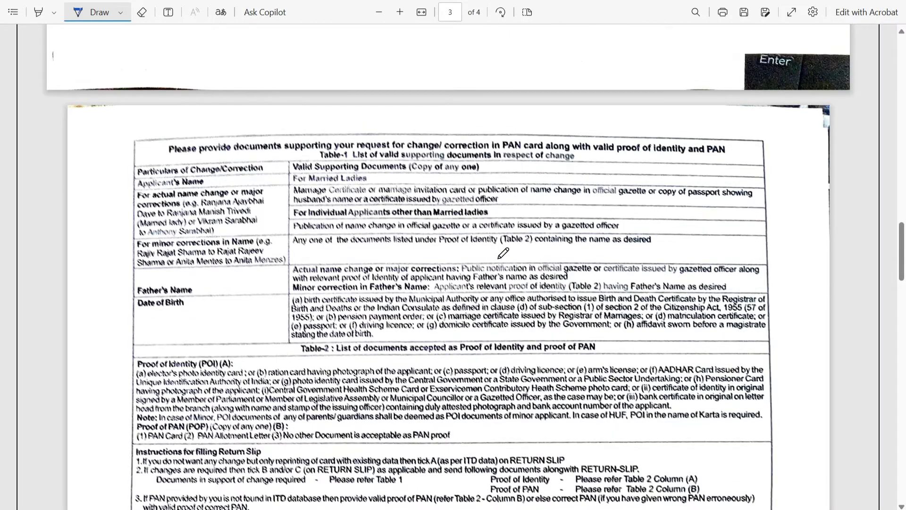
{"action": "scroll", "coordinate": [329, 146], "scroll_direction": "up", "scroll_amount": 7}
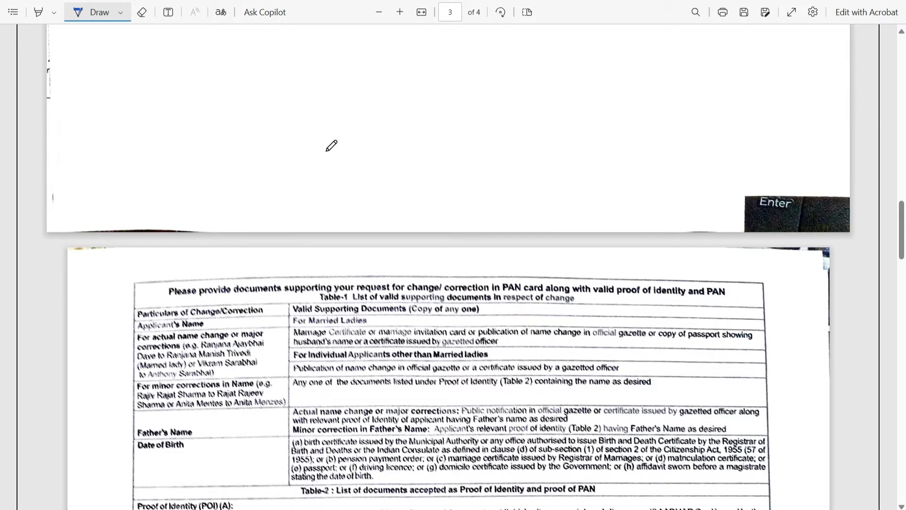
- Draw a box around the Hindi row label for change in father's name in the supporting documents table on page 3
{"action": "scroll", "coordinate": [306, 181], "scroll_direction": "down", "scroll_amount": 7}
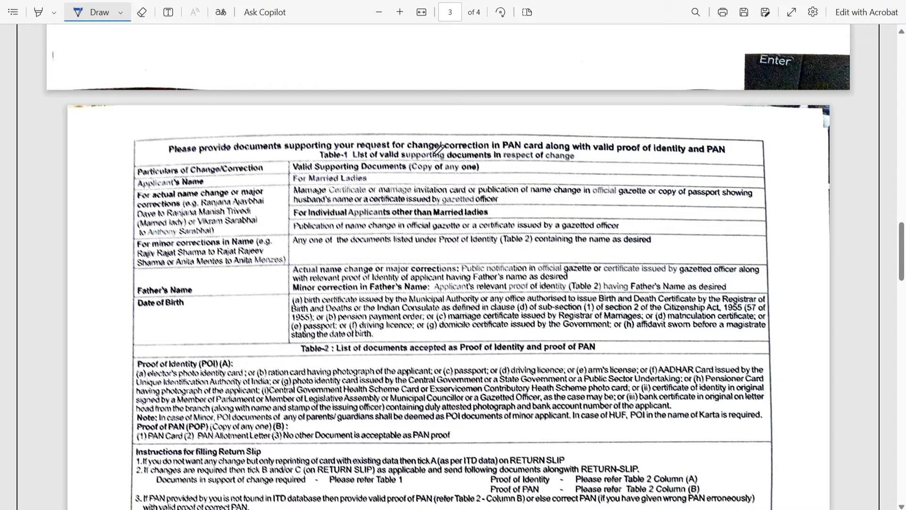
{"action": "scroll", "coordinate": [481, 147], "scroll_direction": "down", "scroll_amount": 4}
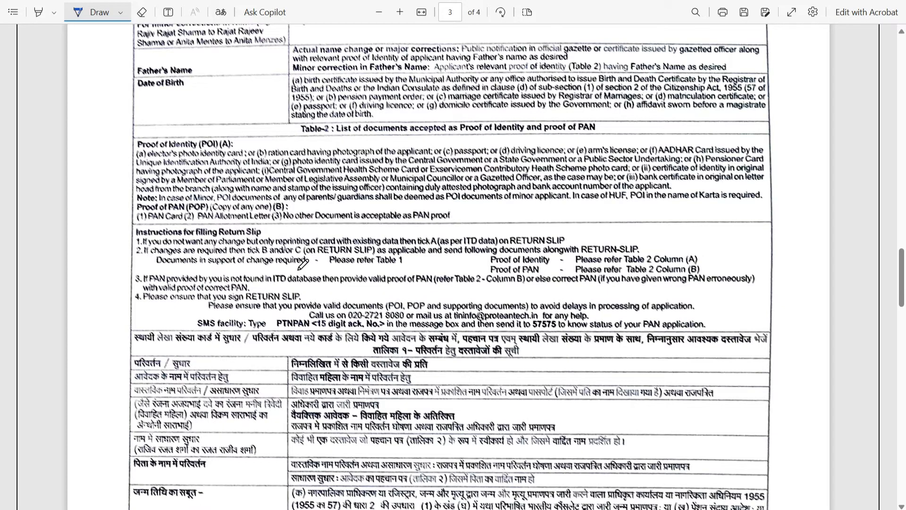
{"action": "scroll", "coordinate": [303, 264], "scroll_direction": "down", "scroll_amount": 3}
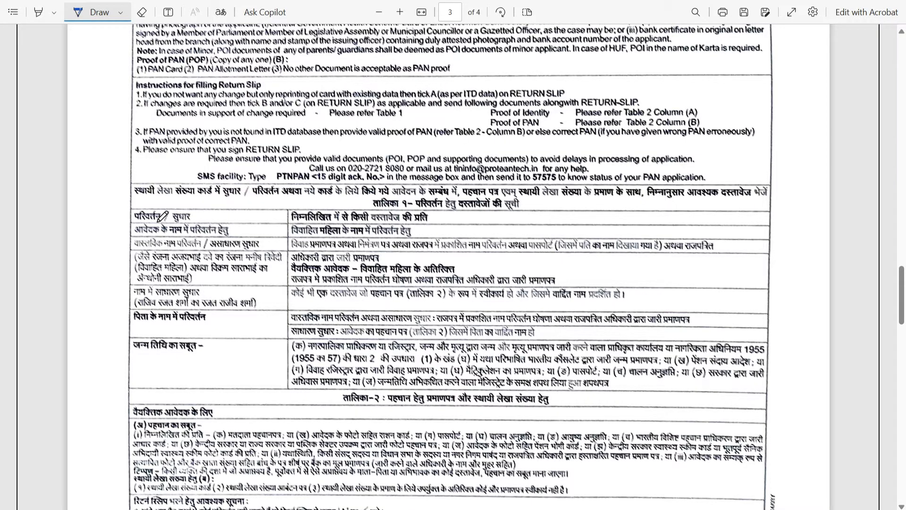
{"action": "scroll", "coordinate": [195, 266], "scroll_direction": "down", "scroll_amount": 2}
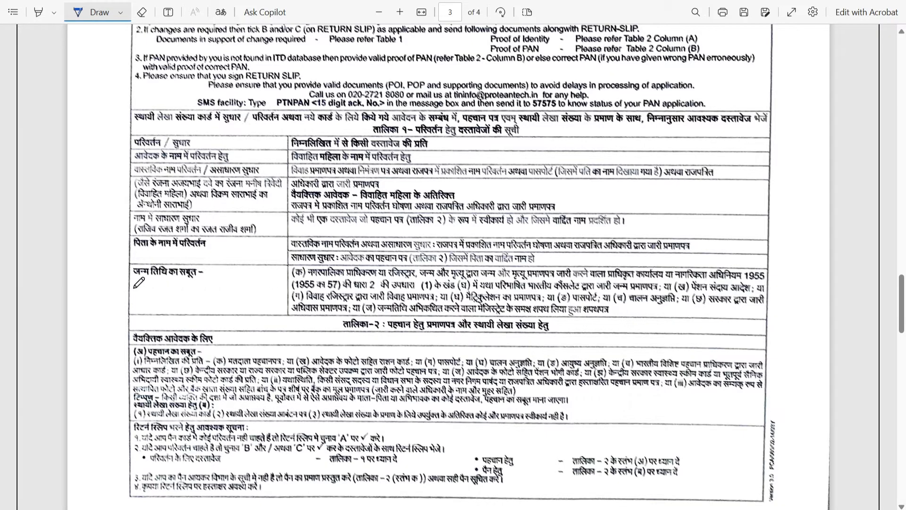
{"action": "mouse_move", "coordinate": [133, 236]}
{"action": "left_mouse_down"}
{"action": "mouse_move", "coordinate": [206, 235]}
{"action": "mouse_move", "coordinate": [194, 256]}
{"action": "mouse_move", "coordinate": [130, 249]}
{"action": "mouse_move", "coordinate": [128, 236]}
{"action": "left_mouse_up"}
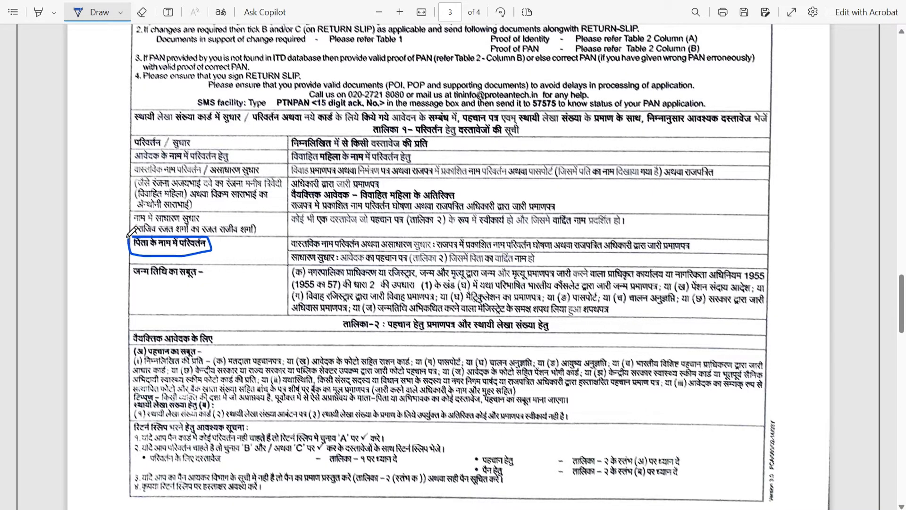
- Box the "Documents should be sent to:" label and circle the Income Tax PAN Services Unit address at the end of page 3
{"action": "scroll", "coordinate": [217, 244], "scroll_direction": "down", "scroll_amount": 5}
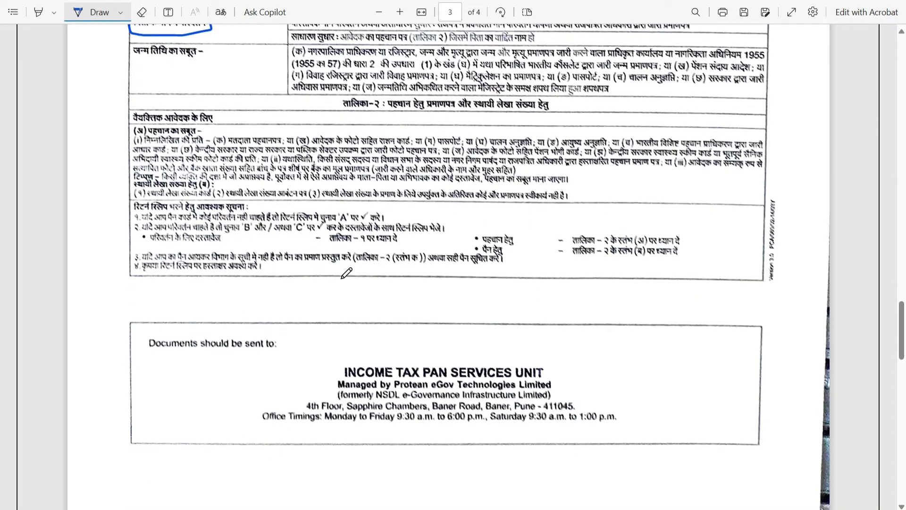
{"action": "scroll", "coordinate": [367, 279], "scroll_direction": "down", "scroll_amount": 8}
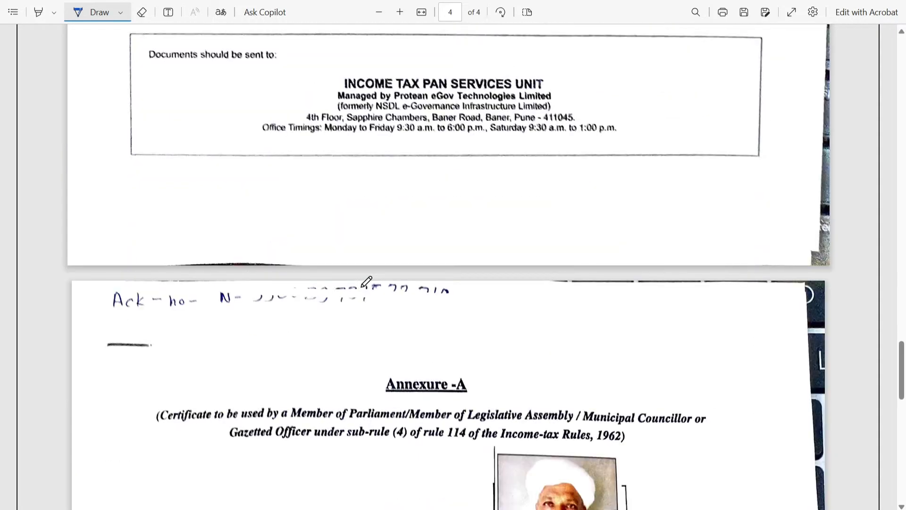
{"action": "scroll", "coordinate": [335, 276], "scroll_direction": "up", "scroll_amount": 3}
{"action": "scroll", "coordinate": [406, 282], "scroll_direction": "down", "scroll_amount": 7}
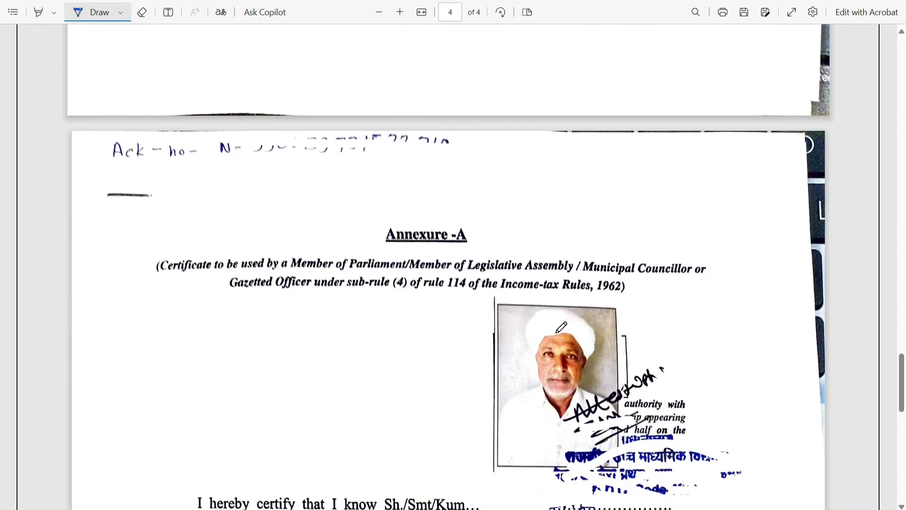
{"action": "scroll", "coordinate": [335, 219], "scroll_direction": "up", "scroll_amount": 3}
{"action": "scroll", "coordinate": [397, 240], "scroll_direction": "up", "scroll_amount": 4}
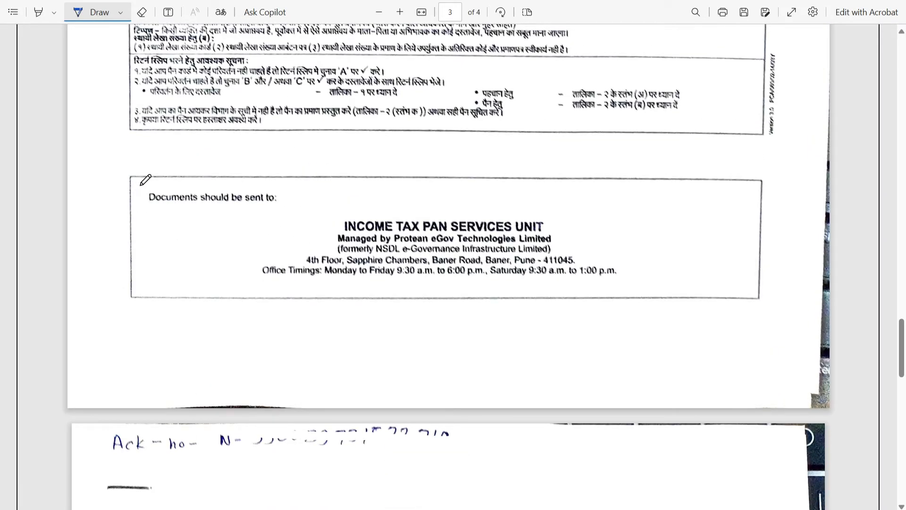
{"action": "mouse_move", "coordinate": [141, 183]}
{"action": "left_mouse_down"}
{"action": "mouse_move", "coordinate": [286, 180]}
{"action": "mouse_move", "coordinate": [250, 212]}
{"action": "mouse_move", "coordinate": [126, 201]}
{"action": "mouse_move", "coordinate": [134, 181]}
{"action": "left_mouse_up"}
{"action": "mouse_move", "coordinate": [573, 223]}
{"action": "left_mouse_down"}
{"action": "mouse_move", "coordinate": [490, 203]}
{"action": "mouse_move", "coordinate": [250, 227]}
{"action": "mouse_move", "coordinate": [257, 283]}
{"action": "mouse_move", "coordinate": [546, 294]}
{"action": "mouse_move", "coordinate": [633, 257]}
{"action": "mouse_move", "coordinate": [561, 213]}
{"action": "mouse_move", "coordinate": [557, 220]}
{"action": "left_mouse_up"}
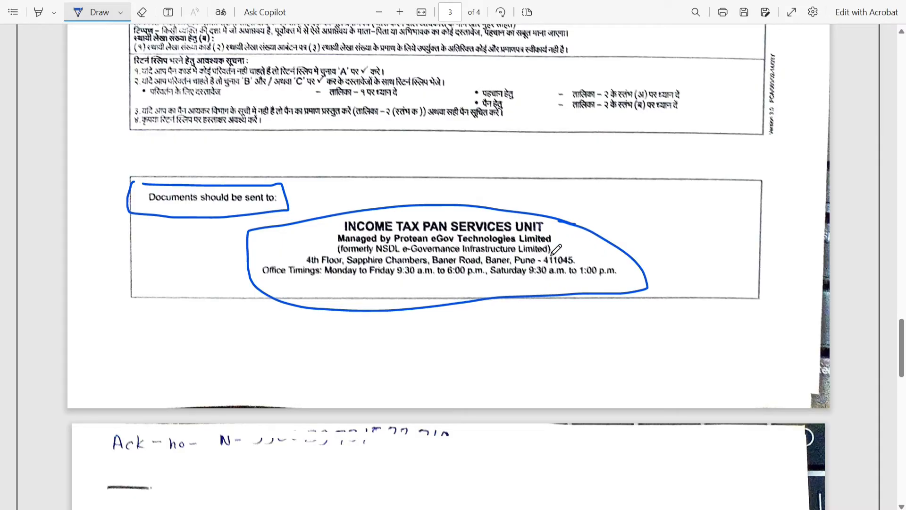
- Review the page 3 document tables and the annotated discrepancy letter and return slip on page 2
{"action": "scroll", "coordinate": [377, 246], "scroll_direction": "down", "scroll_amount": 5}
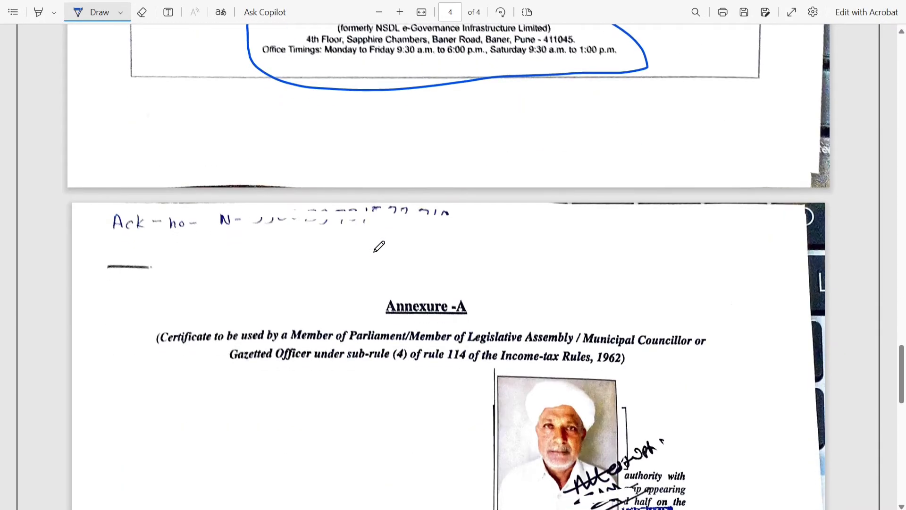
{"action": "scroll", "coordinate": [322, 217], "scroll_direction": "up", "scroll_amount": 6}
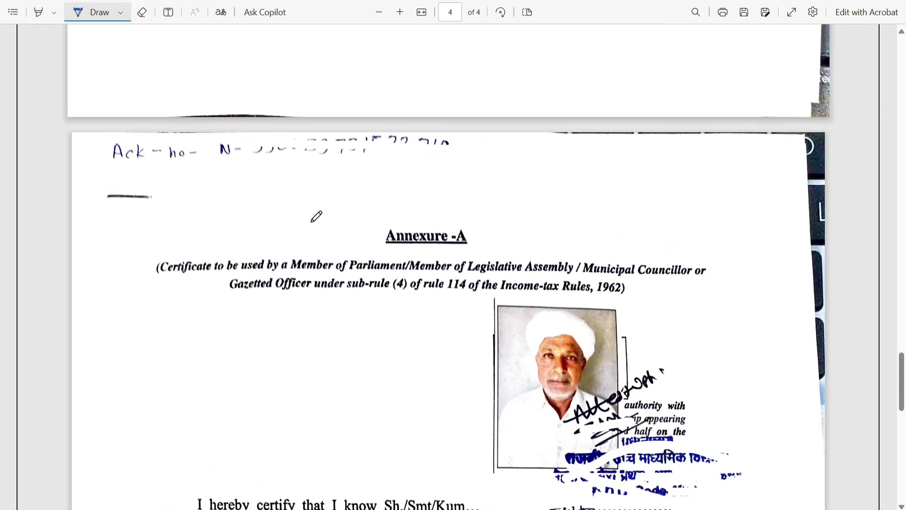
{"action": "scroll", "coordinate": [312, 215], "scroll_direction": "up", "scroll_amount": 20}
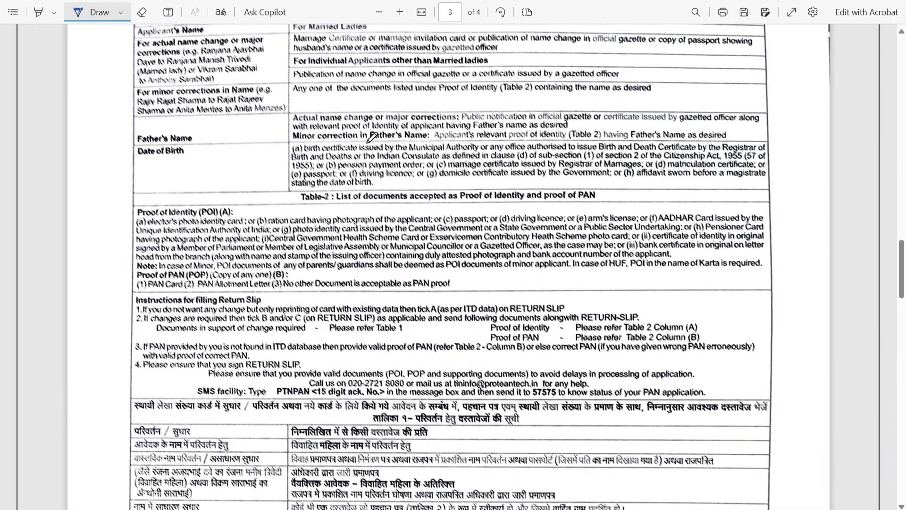
{"action": "scroll", "coordinate": [334, 147], "scroll_direction": "down", "scroll_amount": 7}
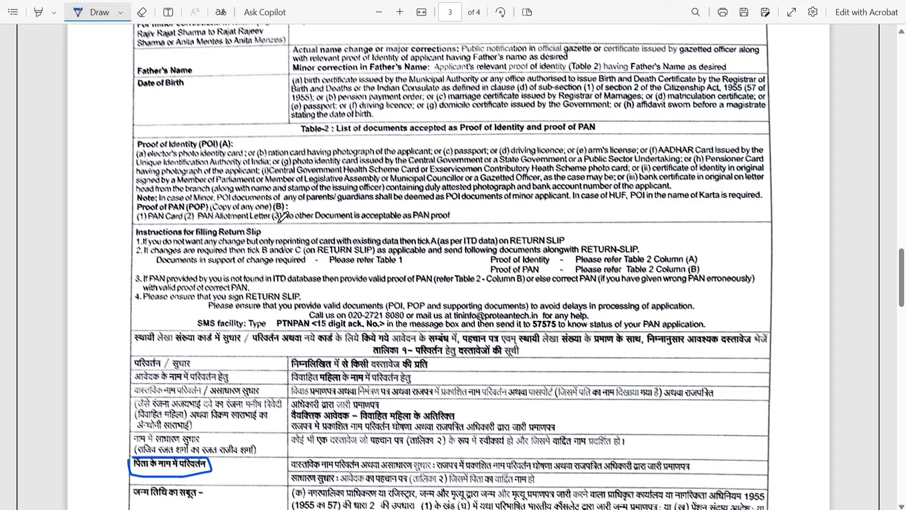
{"action": "scroll", "coordinate": [283, 215], "scroll_direction": "down", "scroll_amount": 8}
{"action": "scroll", "coordinate": [283, 214], "scroll_direction": "up", "scroll_amount": 15}
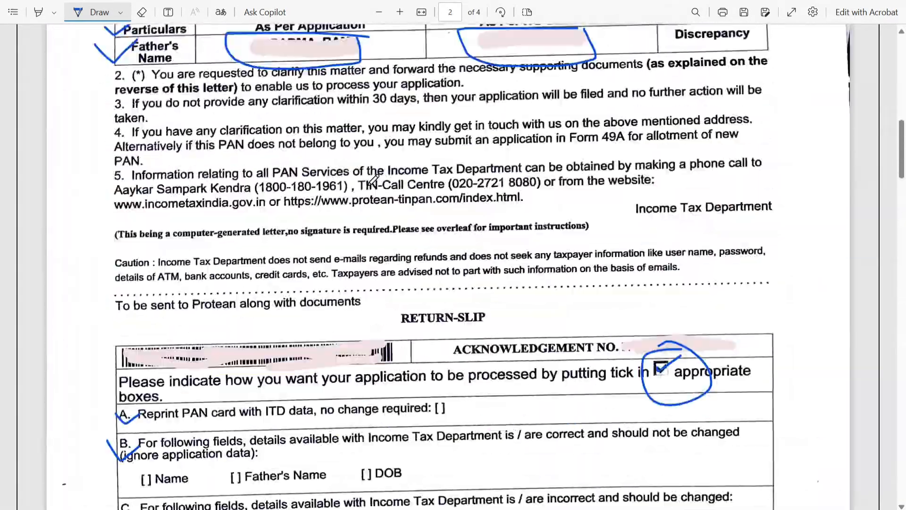
{"action": "scroll", "coordinate": [351, 129], "scroll_direction": "up", "scroll_amount": 7}
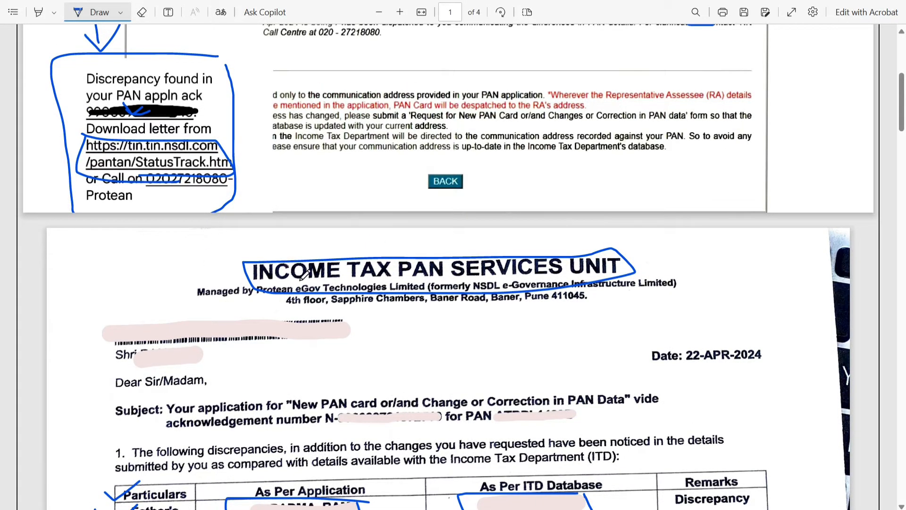
{"action": "scroll", "coordinate": [338, 306], "scroll_direction": "down", "scroll_amount": 9}
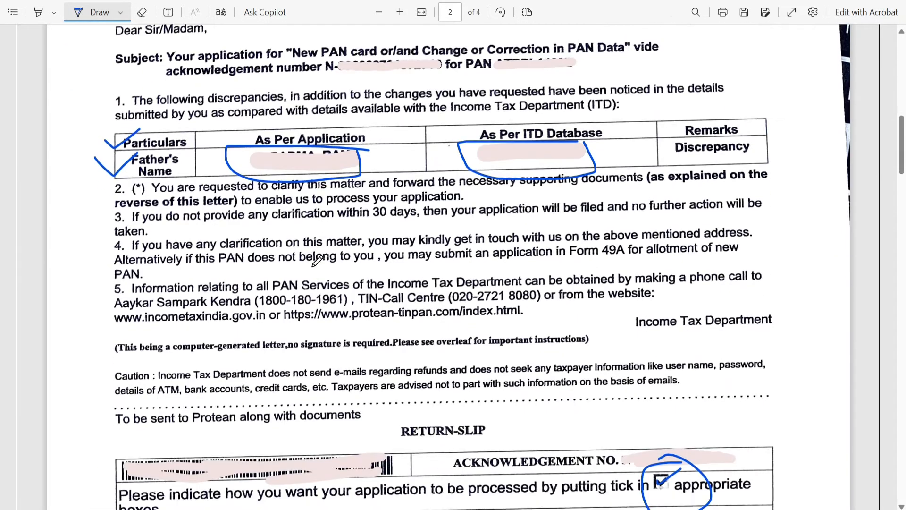
{"action": "scroll", "coordinate": [247, 218], "scroll_direction": "down", "scroll_amount": 10}
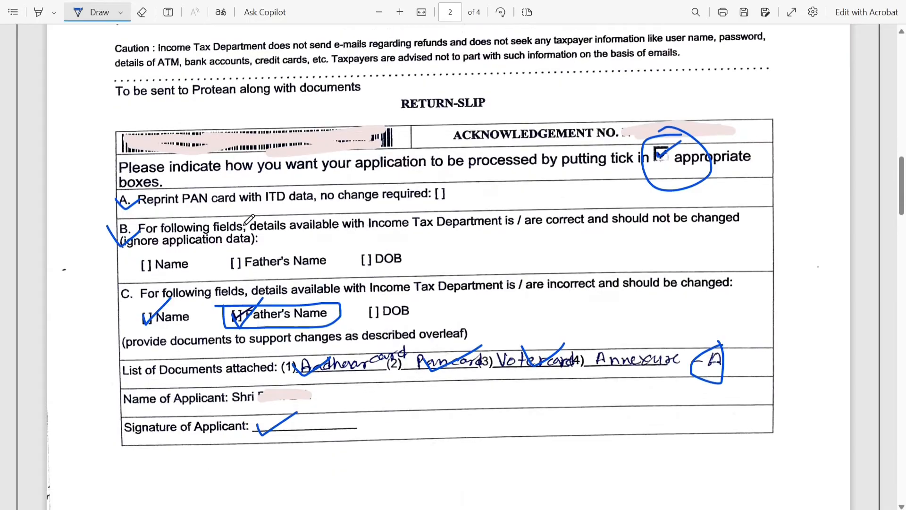
- Circle the Annexure-A heading and the handwritten acknowledgement number line on page 4
{"action": "scroll", "coordinate": [445, 269], "scroll_direction": "down", "scroll_amount": 8}
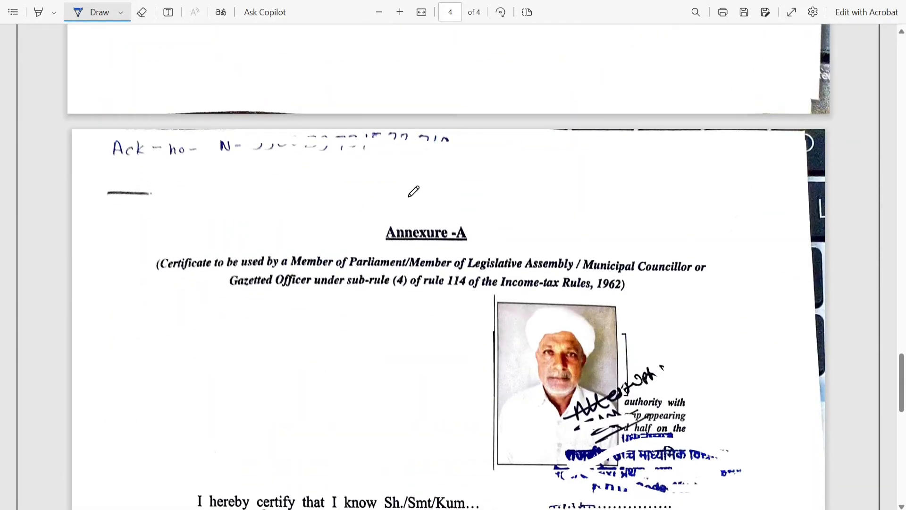
{"action": "mouse_move", "coordinate": [467, 215]}
{"action": "left_mouse_down"}
{"action": "mouse_move", "coordinate": [415, 212]}
{"action": "mouse_move", "coordinate": [375, 238]}
{"action": "mouse_move", "coordinate": [477, 220]}
{"action": "mouse_move", "coordinate": [448, 215]}
{"action": "left_mouse_up"}
{"action": "mouse_move", "coordinate": [104, 139]}
{"action": "left_mouse_down"}
{"action": "mouse_move", "coordinate": [377, 132]}
{"action": "mouse_move", "coordinate": [459, 147]}
{"action": "mouse_move", "coordinate": [148, 165]}
{"action": "mouse_move", "coordinate": [85, 145]}
{"action": "left_mouse_up"}
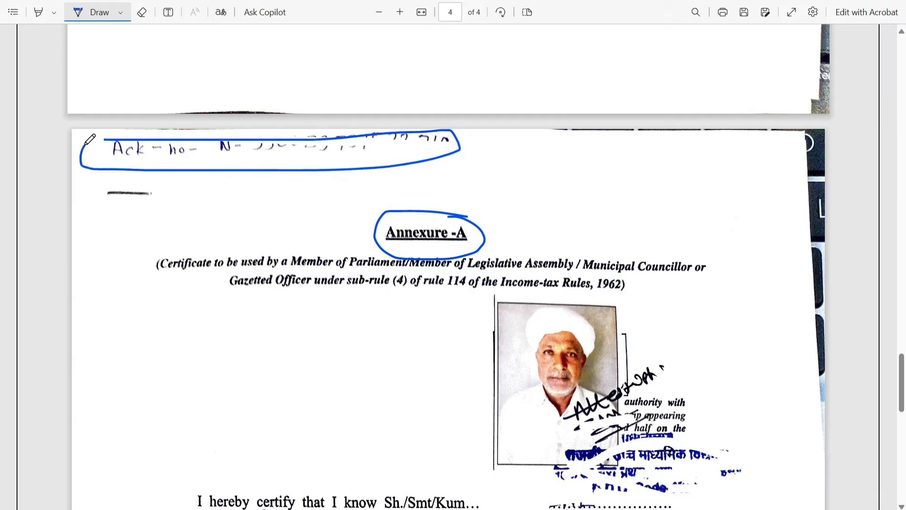
- Tick the applicant's photo on Annexure-A, circle the attestation signature across it with a smaller mark beneath, and box the officer's stamp
{"action": "scroll", "coordinate": [227, 230], "scroll_direction": "down", "scroll_amount": 3}
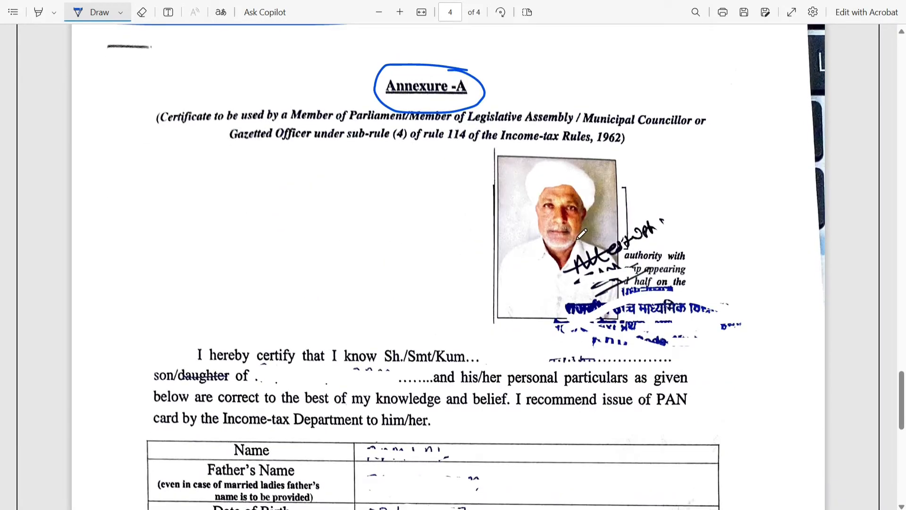
{"action": "left_click_drag", "start_coordinate": [528, 202], "coordinate": [611, 194]}
{"action": "mouse_move", "coordinate": [687, 217]}
{"action": "left_mouse_down"}
{"action": "mouse_move", "coordinate": [553, 243]}
{"action": "mouse_move", "coordinate": [661, 220]}
{"action": "left_mouse_up"}
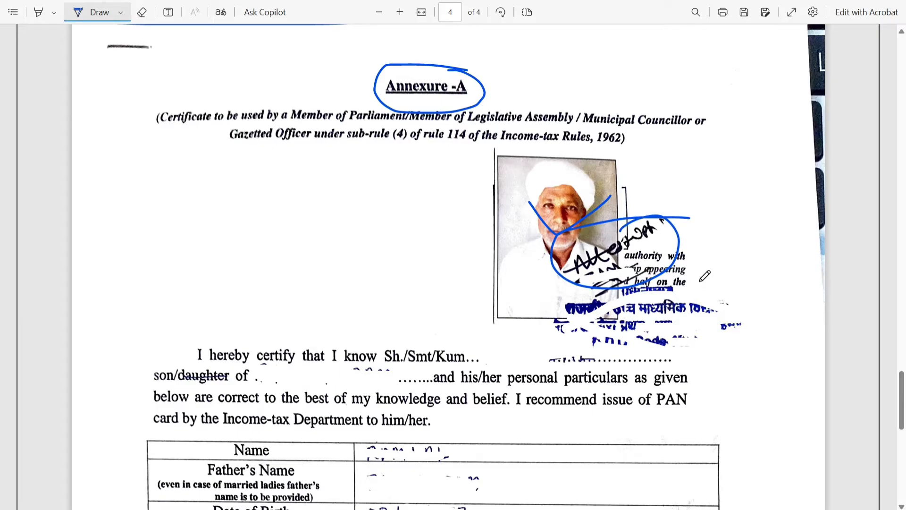
{"action": "mouse_move", "coordinate": [657, 267]}
{"action": "left_mouse_down"}
{"action": "mouse_move", "coordinate": [631, 287]}
{"action": "mouse_move", "coordinate": [654, 282]}
{"action": "mouse_move", "coordinate": [677, 257]}
{"action": "left_mouse_up"}
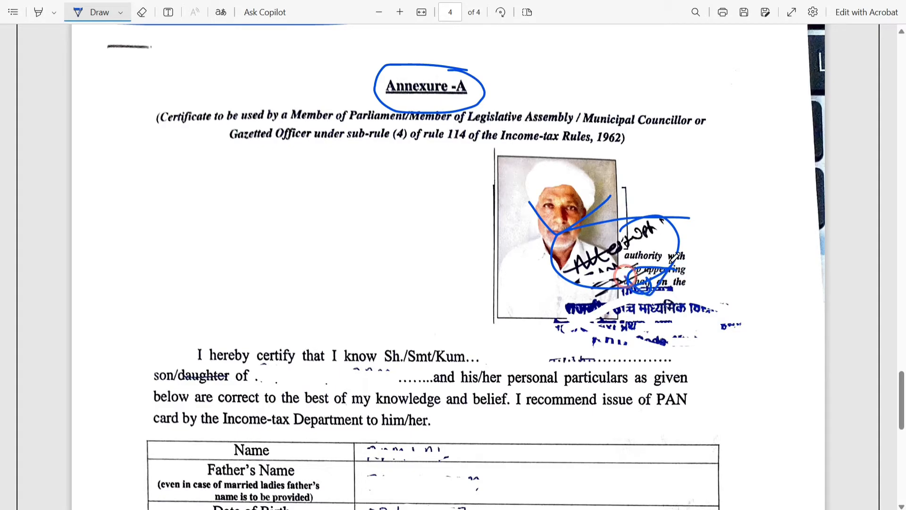
{"action": "mouse_move", "coordinate": [540, 298]}
{"action": "left_mouse_down"}
{"action": "mouse_move", "coordinate": [736, 282]}
{"action": "mouse_move", "coordinate": [663, 352]}
{"action": "mouse_move", "coordinate": [549, 299]}
{"action": "left_mouse_up"}
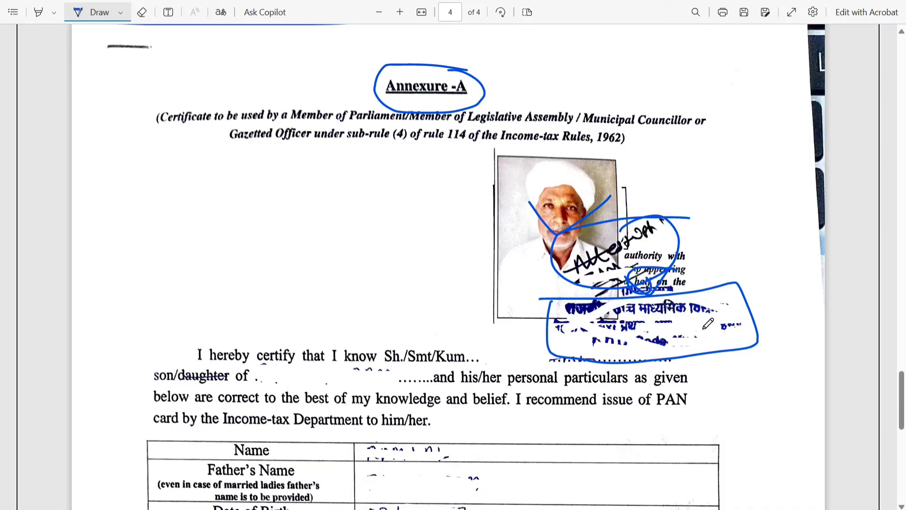
- Tick the applicant's name blank and the "son/daughter of" blank in the certification statement
{"action": "scroll", "coordinate": [514, 288], "scroll_direction": "down", "scroll_amount": 5}
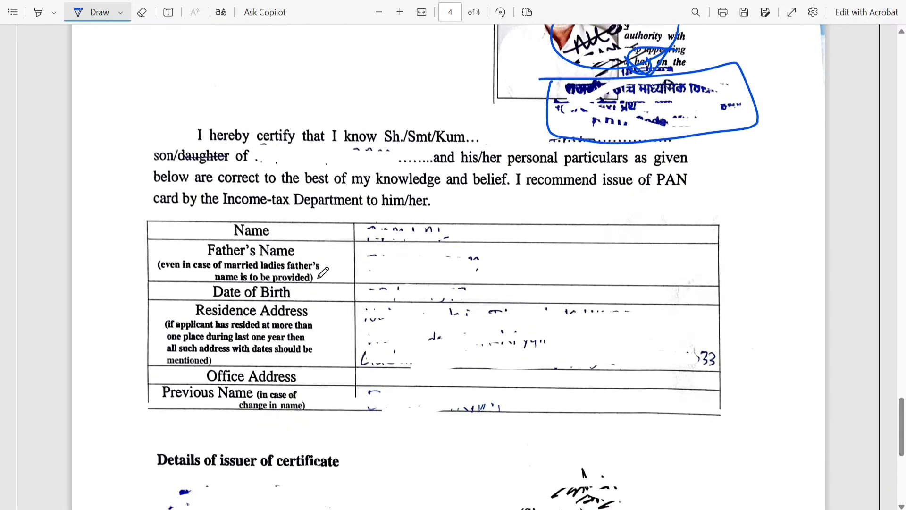
{"action": "left_click_drag", "start_coordinate": [479, 136], "coordinate": [516, 123]}
{"action": "left_click_drag", "start_coordinate": [280, 156], "coordinate": [310, 147]}
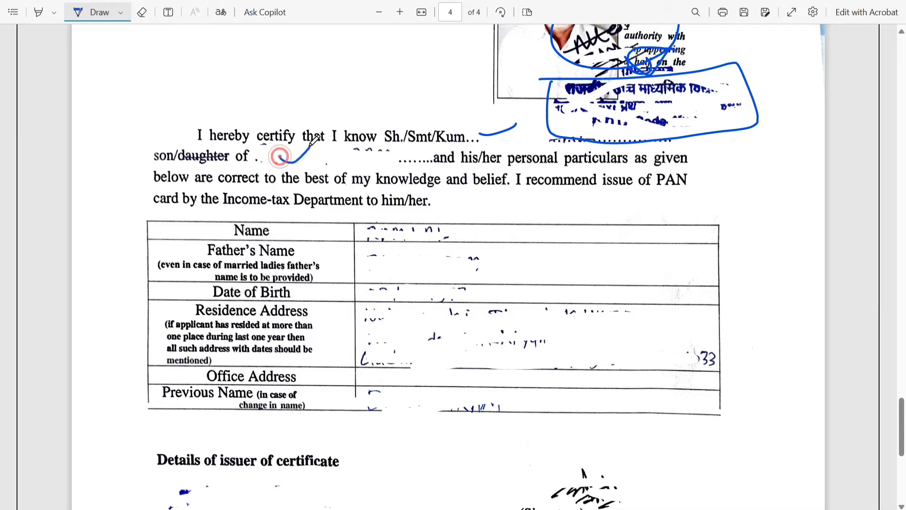
- Underline the Name and Father's Name entries, tick Date of Birth, and outline the Residence Address and Previous Name entries in the particulars table
{"action": "left_click_drag", "start_coordinate": [368, 233], "coordinate": [450, 229]}
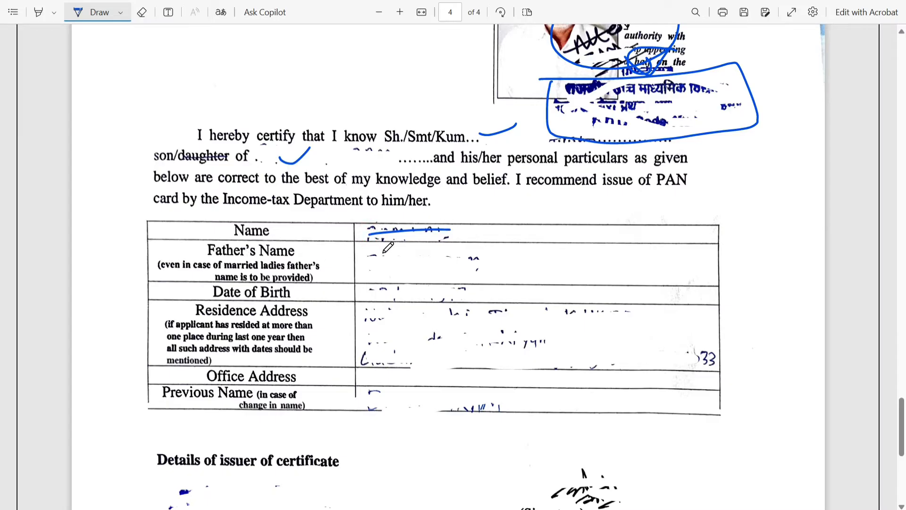
{"action": "left_click_drag", "start_coordinate": [376, 261], "coordinate": [464, 267]}
{"action": "mouse_move", "coordinate": [357, 288]}
{"action": "left_mouse_down"}
{"action": "mouse_move", "coordinate": [373, 306]}
{"action": "mouse_move", "coordinate": [428, 280]}
{"action": "left_mouse_up"}
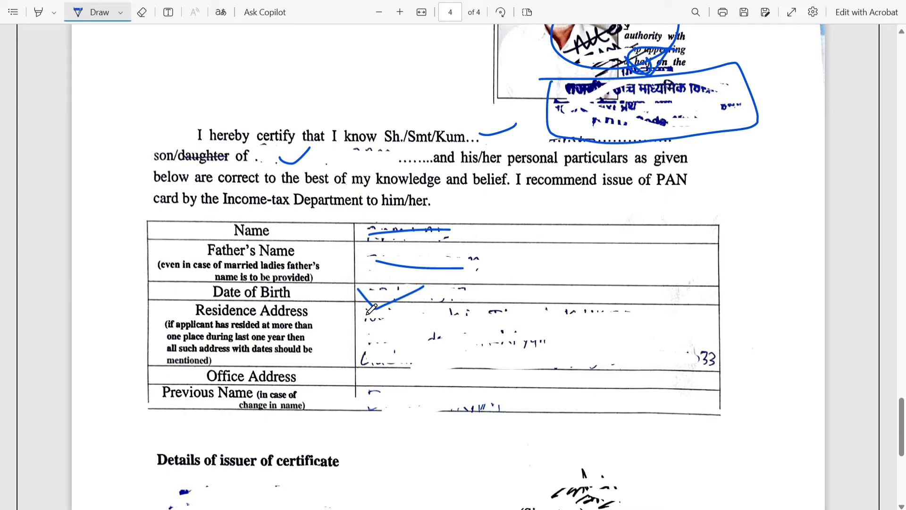
{"action": "mouse_move", "coordinate": [399, 314]}
{"action": "left_mouse_down"}
{"action": "mouse_move", "coordinate": [623, 309]}
{"action": "mouse_move", "coordinate": [650, 329]}
{"action": "mouse_move", "coordinate": [635, 353]}
{"action": "mouse_move", "coordinate": [497, 364]}
{"action": "mouse_move", "coordinate": [385, 351]}
{"action": "mouse_move", "coordinate": [378, 322]}
{"action": "left_mouse_up"}
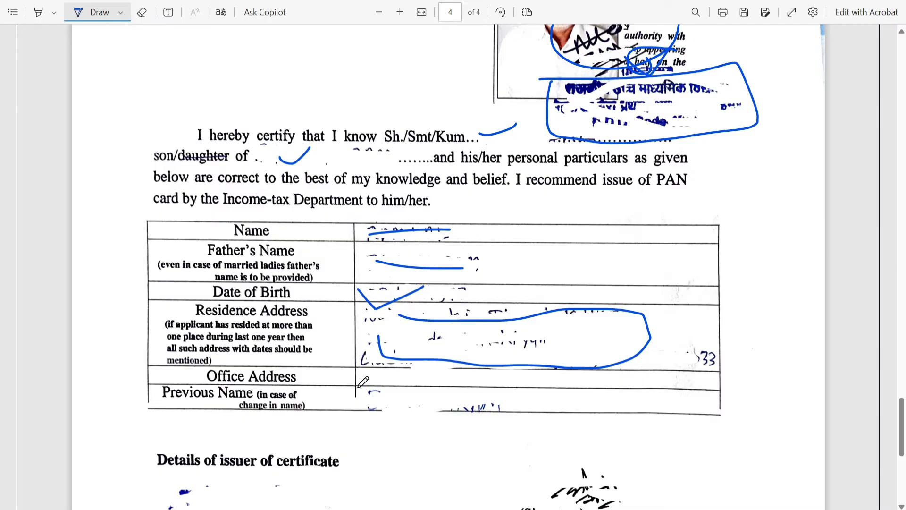
{"action": "mouse_move", "coordinate": [359, 385]}
{"action": "left_mouse_down"}
{"action": "mouse_move", "coordinate": [490, 384]}
{"action": "mouse_move", "coordinate": [530, 404]}
{"action": "mouse_move", "coordinate": [404, 421]}
{"action": "mouse_move", "coordinate": [342, 394]}
{"action": "left_mouse_up"}
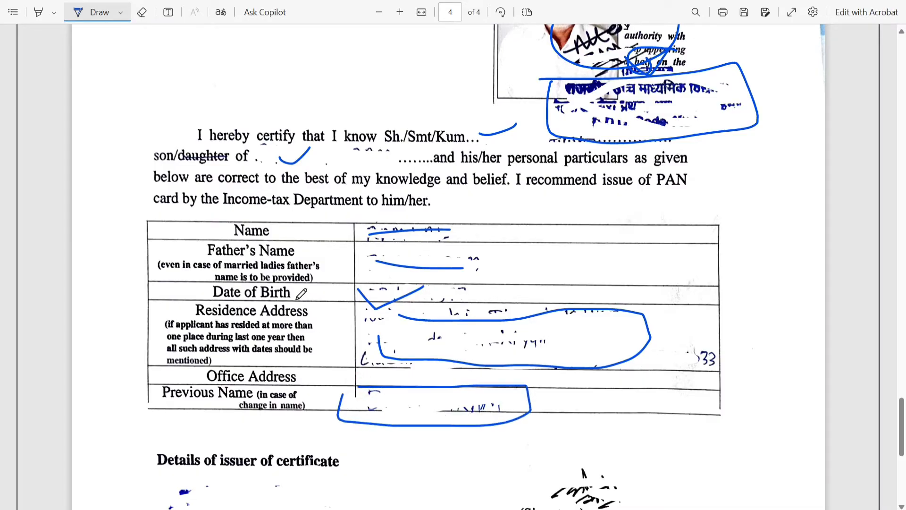
- Examine the certificate issuer's details and recheck the marked photo attestation and particulars table on Annexure-A
{"action": "scroll", "coordinate": [295, 299], "scroll_direction": "down", "scroll_amount": 5}
{"action": "scroll", "coordinate": [316, 314], "scroll_direction": "down", "scroll_amount": 1}
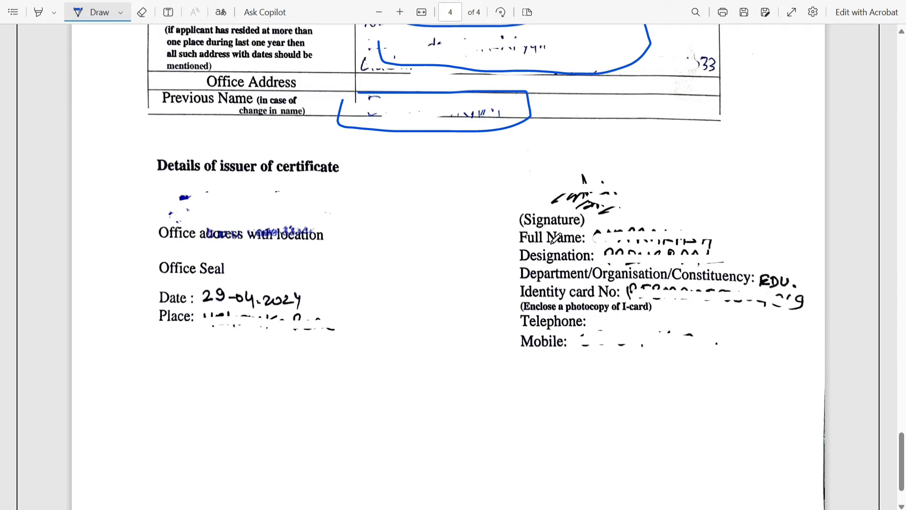
{"action": "scroll", "coordinate": [315, 125], "scroll_direction": "up", "scroll_amount": 10}
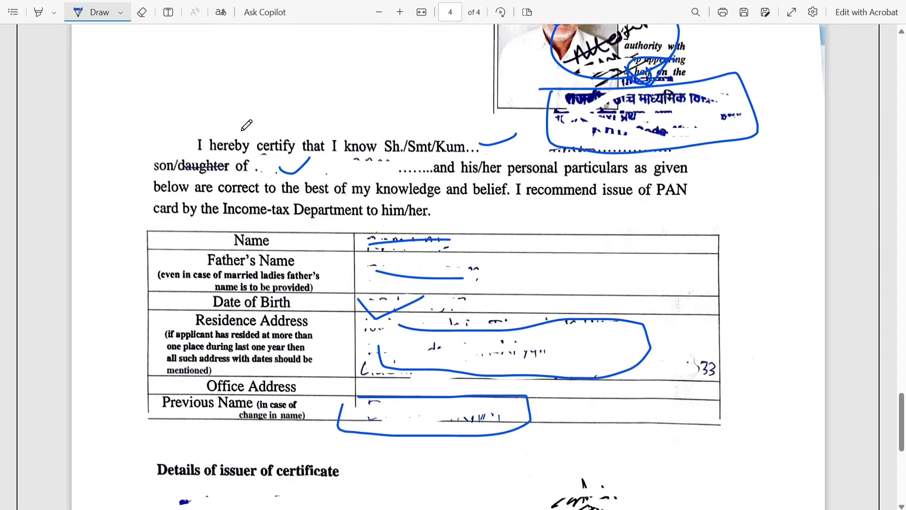
{"action": "scroll", "coordinate": [501, 137], "scroll_direction": "up", "scroll_amount": 1}
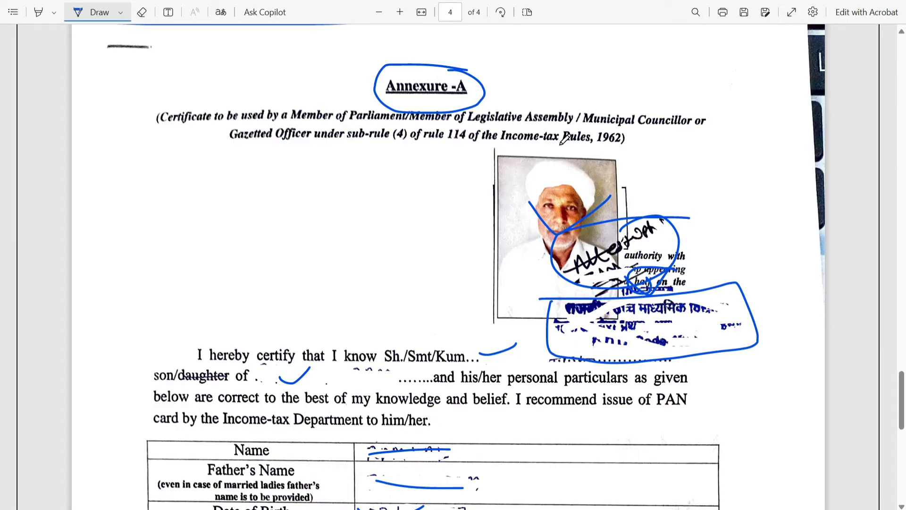
{"action": "scroll", "coordinate": [564, 142], "scroll_direction": "down", "scroll_amount": 5}
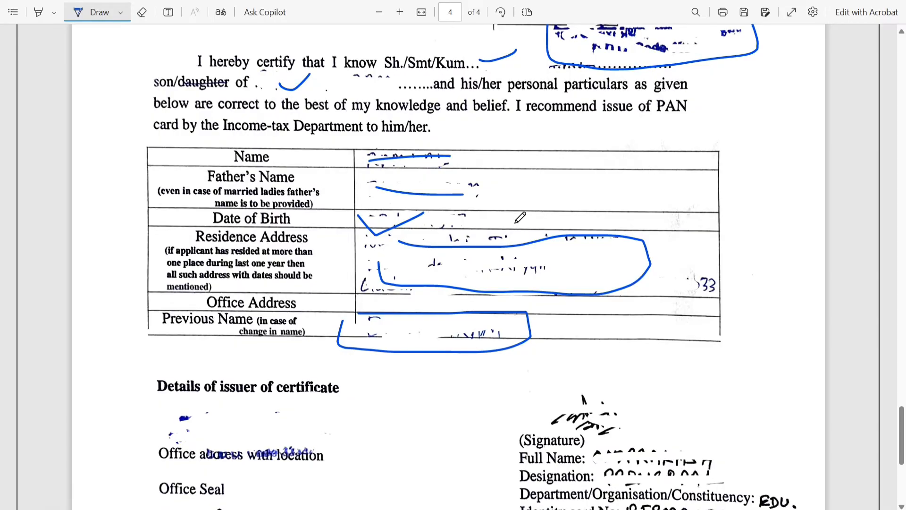
{"action": "scroll", "coordinate": [520, 217], "scroll_direction": "down", "scroll_amount": 1}
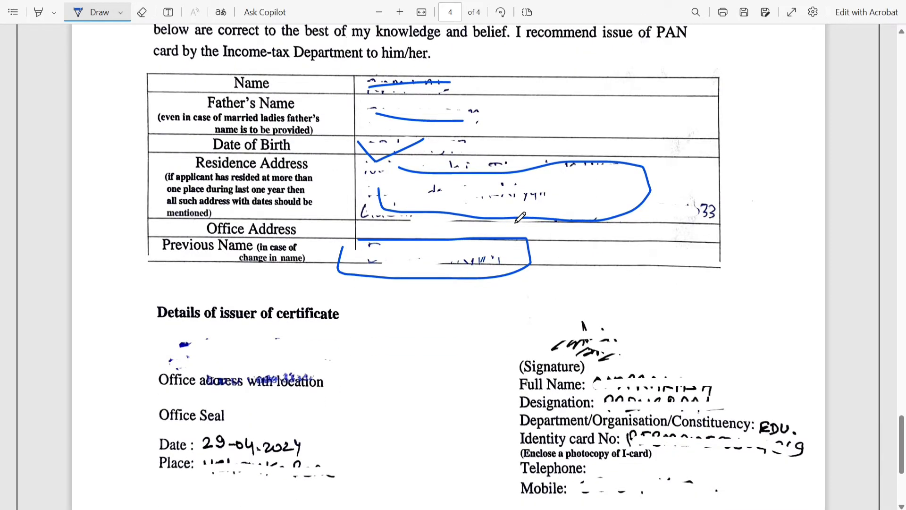
- Tick the issuer's signature on Annexure-A, underline the Full Name label, and outline the full name entry
{"action": "scroll", "coordinate": [520, 218], "scroll_direction": "down", "scroll_amount": 2}
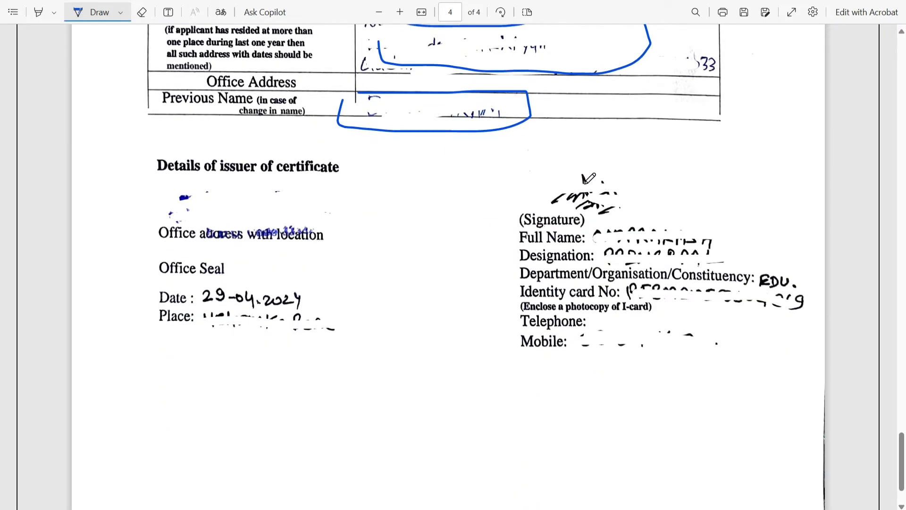
{"action": "left_click_drag", "start_coordinate": [572, 181], "coordinate": [628, 163]}
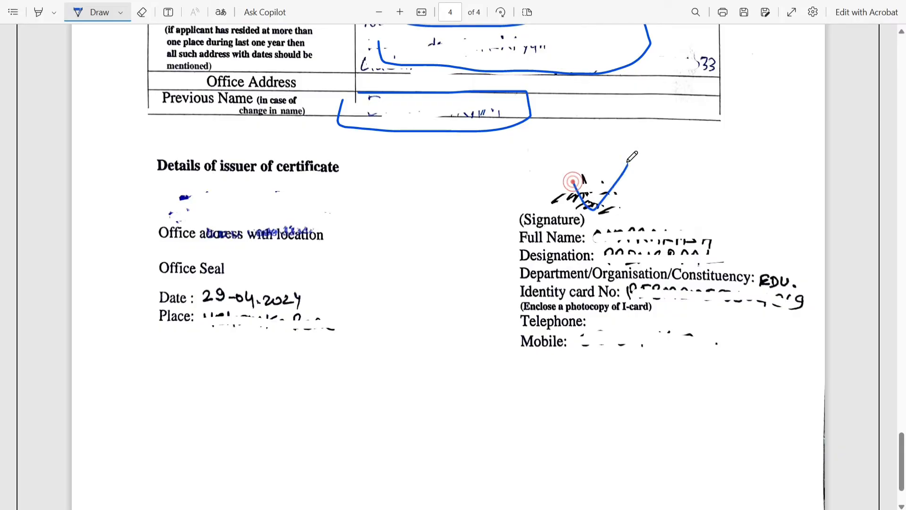
{"action": "left_click_drag", "start_coordinate": [518, 244], "coordinate": [629, 240]}
{"action": "mouse_move", "coordinate": [718, 215]}
{"action": "left_mouse_down"}
{"action": "mouse_move", "coordinate": [595, 223]}
{"action": "mouse_move", "coordinate": [621, 240]}
{"action": "mouse_move", "coordinate": [687, 224]}
{"action": "left_mouse_up"}
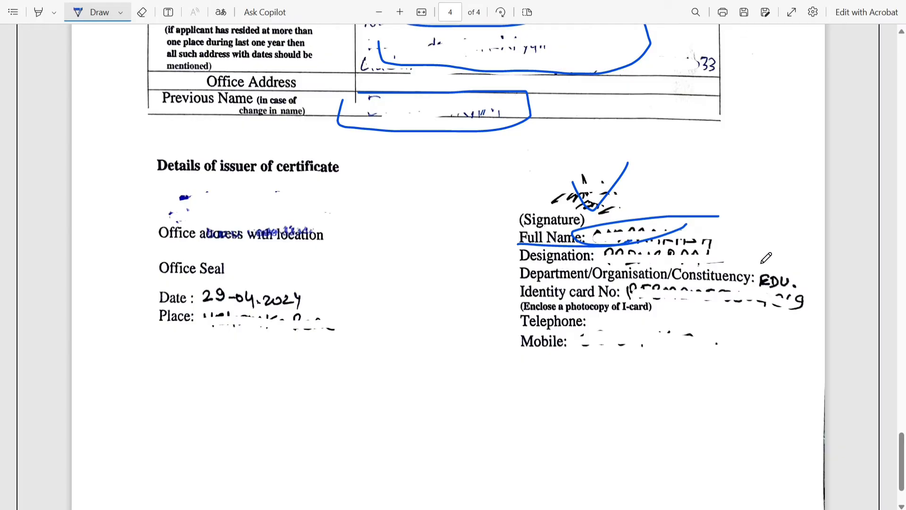
- Box the department entry "EDU.", outline the Identity card No and Mobile entries, and underline the Place entry in the issuer's details
{"action": "mouse_move", "coordinate": [797, 265]}
{"action": "left_mouse_down"}
{"action": "mouse_move", "coordinate": [760, 270]}
{"action": "mouse_move", "coordinate": [781, 290]}
{"action": "mouse_move", "coordinate": [800, 262]}
{"action": "left_mouse_up"}
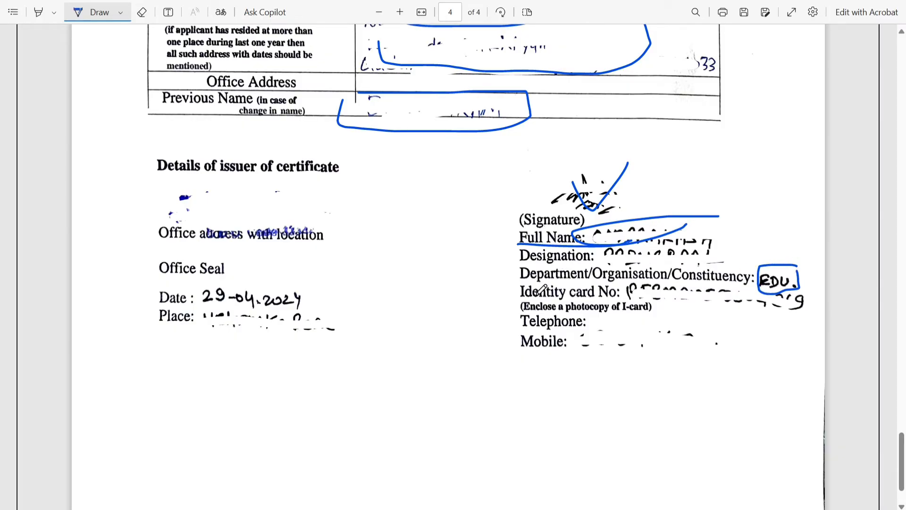
{"action": "mouse_move", "coordinate": [676, 279]}
{"action": "left_mouse_down"}
{"action": "mouse_move", "coordinate": [617, 293]}
{"action": "mouse_move", "coordinate": [793, 307]}
{"action": "mouse_move", "coordinate": [804, 290]}
{"action": "mouse_move", "coordinate": [635, 290]}
{"action": "left_mouse_up"}
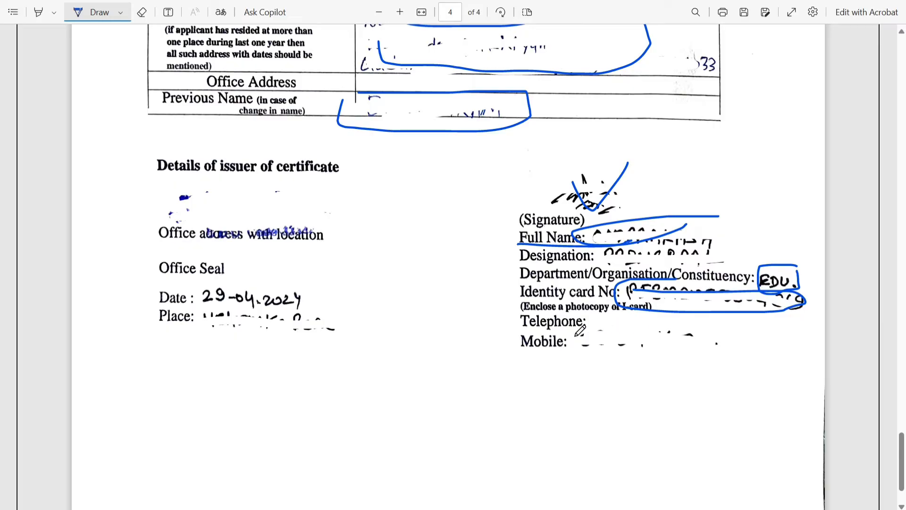
{"action": "mouse_move", "coordinate": [572, 334]}
{"action": "left_mouse_down"}
{"action": "mouse_move", "coordinate": [697, 332]}
{"action": "mouse_move", "coordinate": [673, 355]}
{"action": "mouse_move", "coordinate": [569, 354]}
{"action": "mouse_move", "coordinate": [570, 329]}
{"action": "left_mouse_up"}
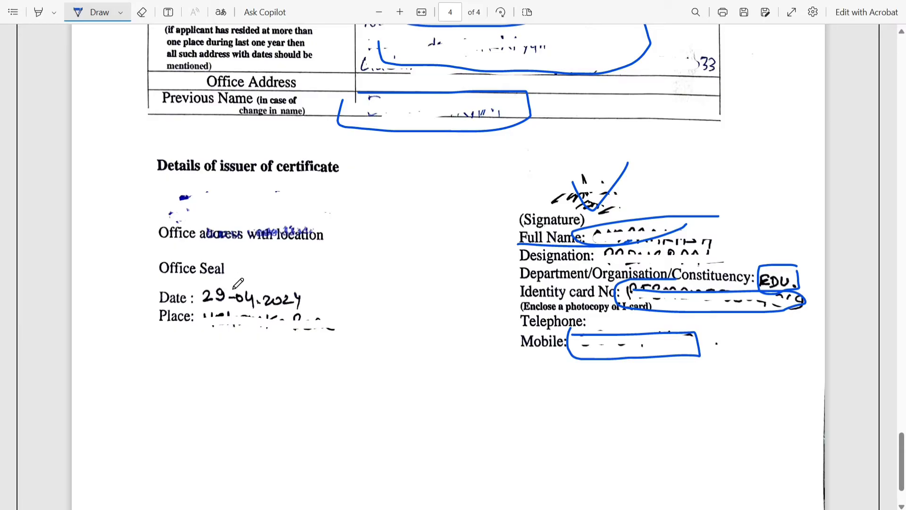
{"action": "left_click_drag", "start_coordinate": [197, 313], "coordinate": [297, 325]}
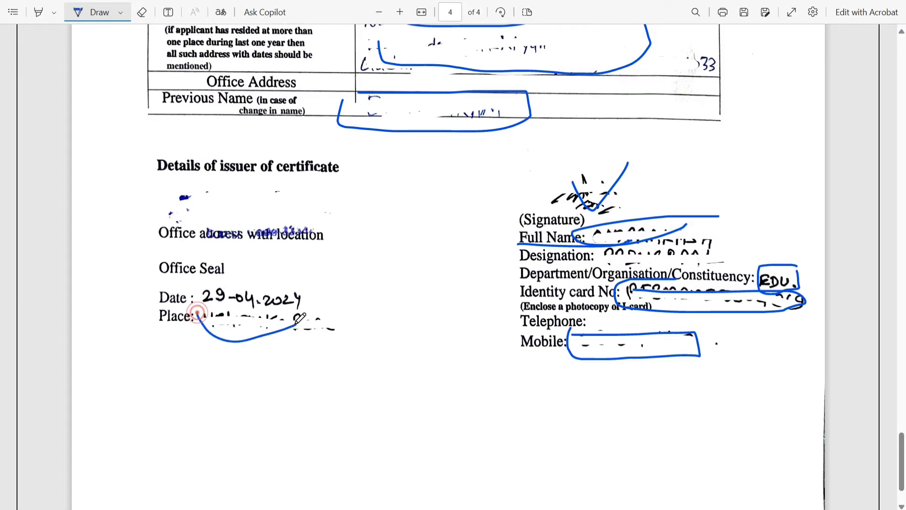
- Draw a box in the blank space beside "Office address with location" and outline the stamp area under "Details of issuer of certificate"
{"action": "scroll", "coordinate": [253, 267], "scroll_direction": "down", "scroll_amount": 2}
{"action": "scroll", "coordinate": [253, 273], "scroll_direction": "up", "scroll_amount": 6}
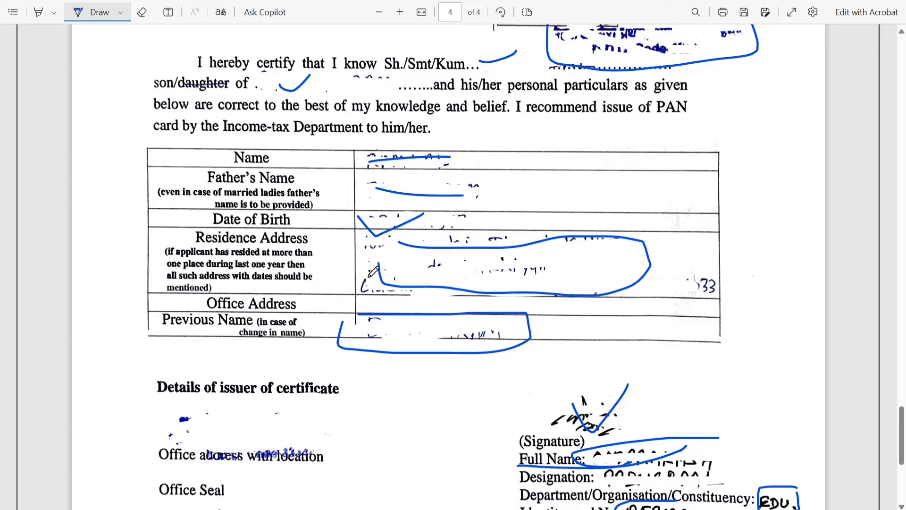
{"action": "scroll", "coordinate": [203, 364], "scroll_direction": "down", "scroll_amount": 2}
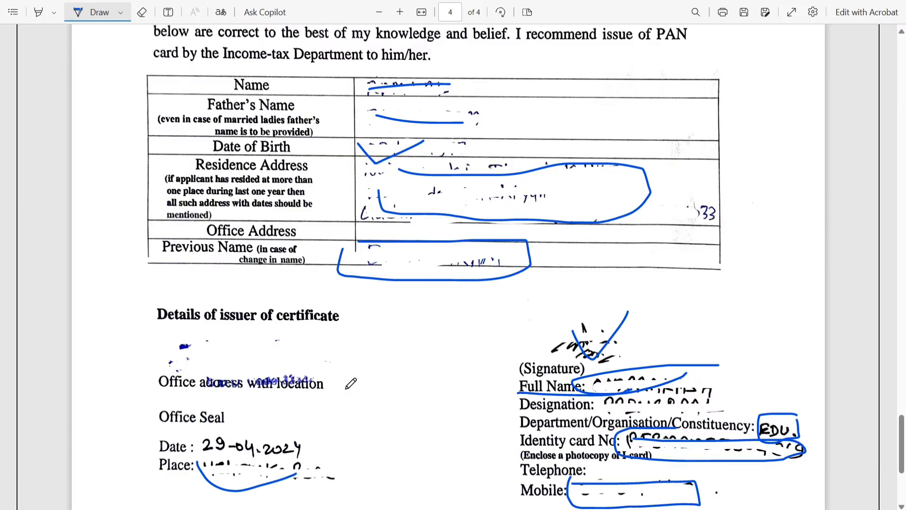
{"action": "mouse_move", "coordinate": [319, 377]}
{"action": "left_mouse_down"}
{"action": "mouse_move", "coordinate": [325, 409]}
{"action": "mouse_move", "coordinate": [439, 411]}
{"action": "mouse_move", "coordinate": [486, 359]}
{"action": "mouse_move", "coordinate": [325, 362]}
{"action": "mouse_move", "coordinate": [320, 377]}
{"action": "left_mouse_up"}
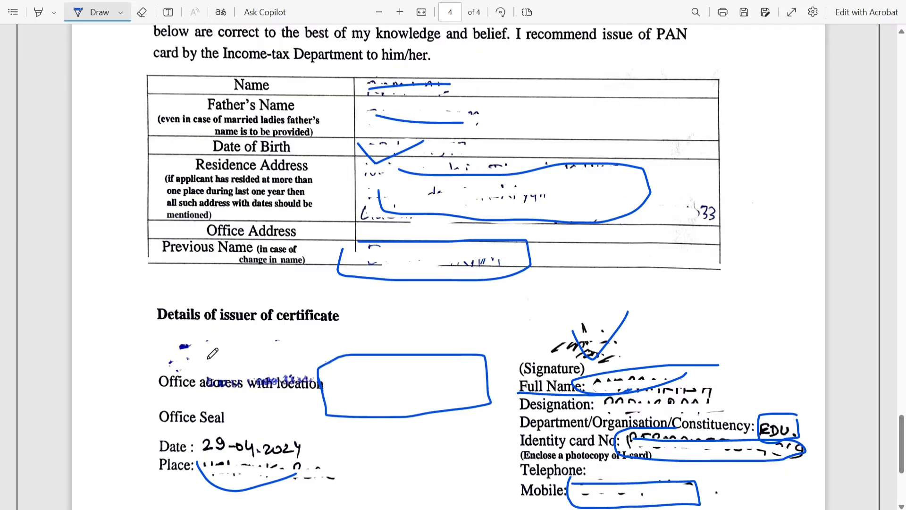
{"action": "mouse_move", "coordinate": [149, 336]}
{"action": "left_mouse_down"}
{"action": "mouse_move", "coordinate": [316, 327]}
{"action": "mouse_move", "coordinate": [329, 375]}
{"action": "mouse_move", "coordinate": [141, 352]}
{"action": "mouse_move", "coordinate": [143, 343]}
{"action": "left_mouse_up"}
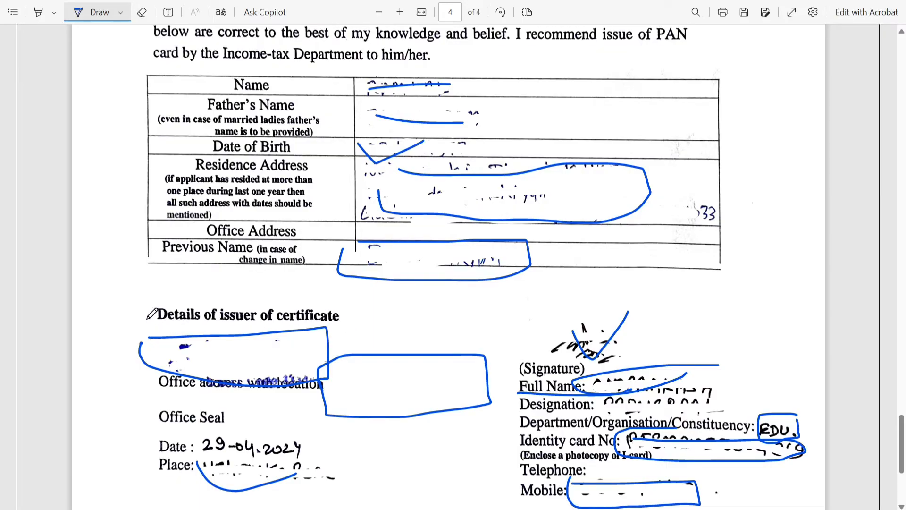
- Write circled numbers 1, 2 and 3 beside the issuer's stamp area, tick number 1, and outline the neighbouring blank box again
{"action": "left_click_drag", "start_coordinate": [128, 326], "coordinate": [145, 314]}
{"action": "left_click_drag", "start_coordinate": [127, 331], "coordinate": [146, 328]}
{"action": "left_click_drag", "start_coordinate": [161, 327], "coordinate": [175, 318]}
{"action": "mouse_move", "coordinate": [146, 329]}
{"action": "left_mouse_down"}
{"action": "mouse_move", "coordinate": [141, 318]}
{"action": "mouse_move", "coordinate": [130, 320]}
{"action": "mouse_move", "coordinate": [152, 358]}
{"action": "mouse_move", "coordinate": [133, 368]}
{"action": "mouse_move", "coordinate": [140, 377]}
{"action": "mouse_move", "coordinate": [148, 355]}
{"action": "left_mouse_up"}
{"action": "mouse_move", "coordinate": [127, 393]}
{"action": "left_mouse_down"}
{"action": "mouse_move", "coordinate": [153, 388]}
{"action": "mouse_move", "coordinate": [140, 418]}
{"action": "mouse_move", "coordinate": [142, 394]}
{"action": "left_mouse_up"}
{"action": "mouse_move", "coordinate": [316, 362]}
{"action": "left_mouse_down"}
{"action": "mouse_move", "coordinate": [495, 350]}
{"action": "mouse_move", "coordinate": [389, 412]}
{"action": "mouse_move", "coordinate": [329, 361]}
{"action": "left_mouse_up"}
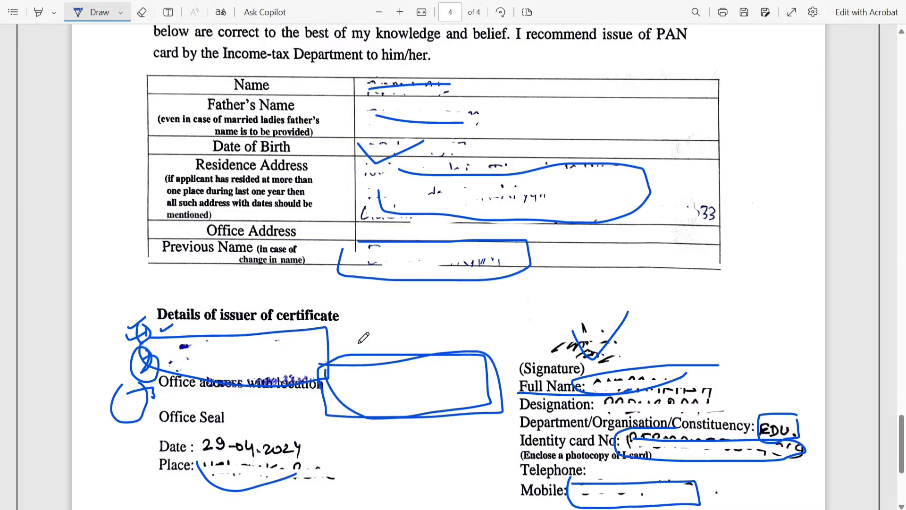
- Write "To" beneath the "Documents should be sent to" address on page 3 and tick the INCOME TAX PAN SERVICES UNIT heading there
{"action": "scroll", "coordinate": [364, 338], "scroll_direction": "up", "scroll_amount": 5}
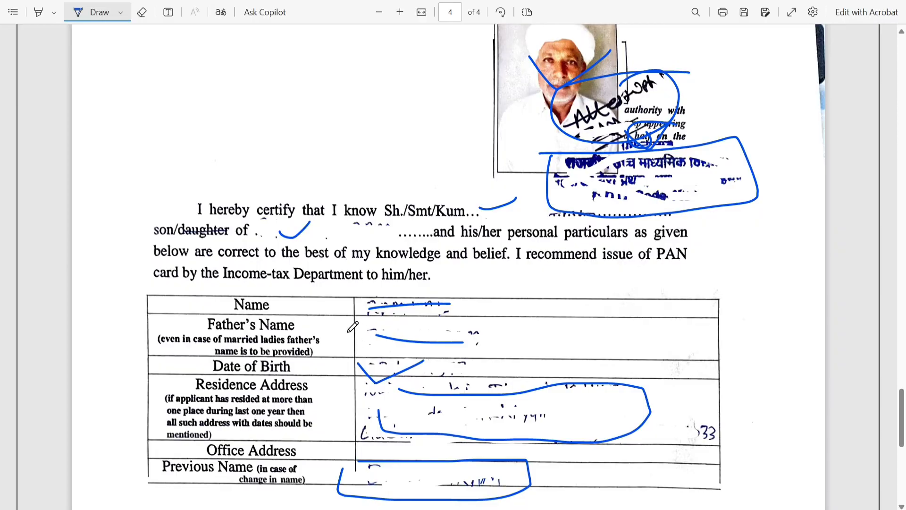
{"action": "scroll", "coordinate": [344, 317], "scroll_direction": "up", "scroll_amount": 6}
{"action": "scroll", "coordinate": [239, 333], "scroll_direction": "down", "scroll_amount": 10}
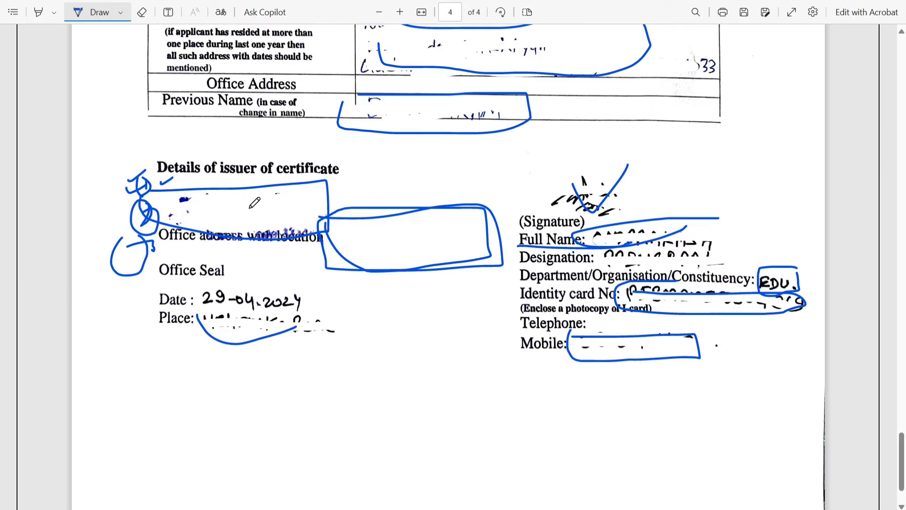
{"action": "scroll", "coordinate": [425, 169], "scroll_direction": "up", "scroll_amount": 10}
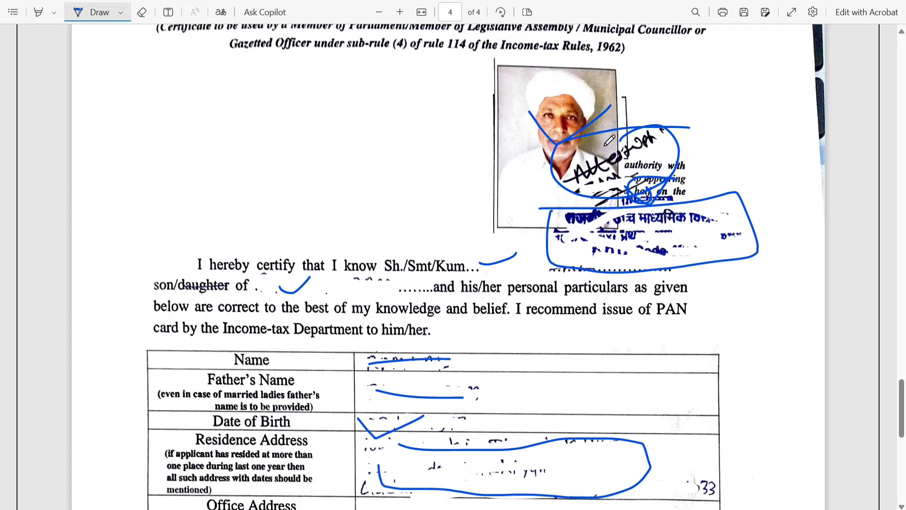
{"action": "scroll", "coordinate": [608, 140], "scroll_direction": "up", "scroll_amount": 5}
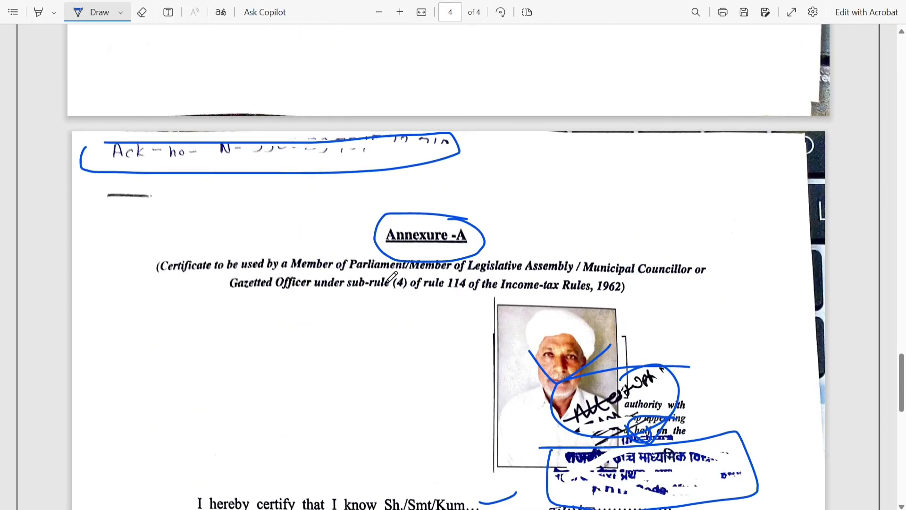
{"action": "scroll", "coordinate": [370, 222], "scroll_direction": "up", "scroll_amount": 10}
{"action": "scroll", "coordinate": [373, 231], "scroll_direction": "down", "scroll_amount": 4}
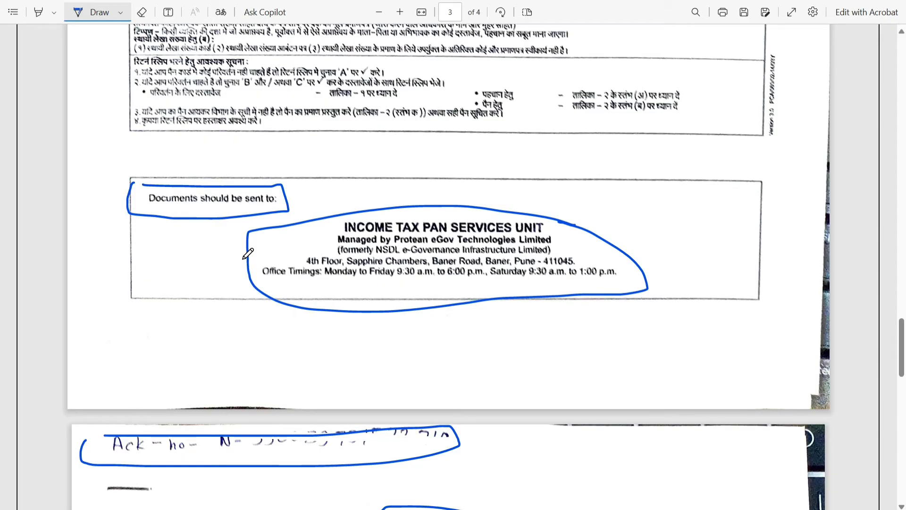
{"action": "mouse_move", "coordinate": [254, 326]}
{"action": "left_mouse_down"}
{"action": "mouse_move", "coordinate": [253, 343]}
{"action": "mouse_move", "coordinate": [273, 331]}
{"action": "mouse_move", "coordinate": [278, 347]}
{"action": "left_mouse_up"}
{"action": "left_click_drag", "start_coordinate": [325, 206], "coordinate": [388, 209]}
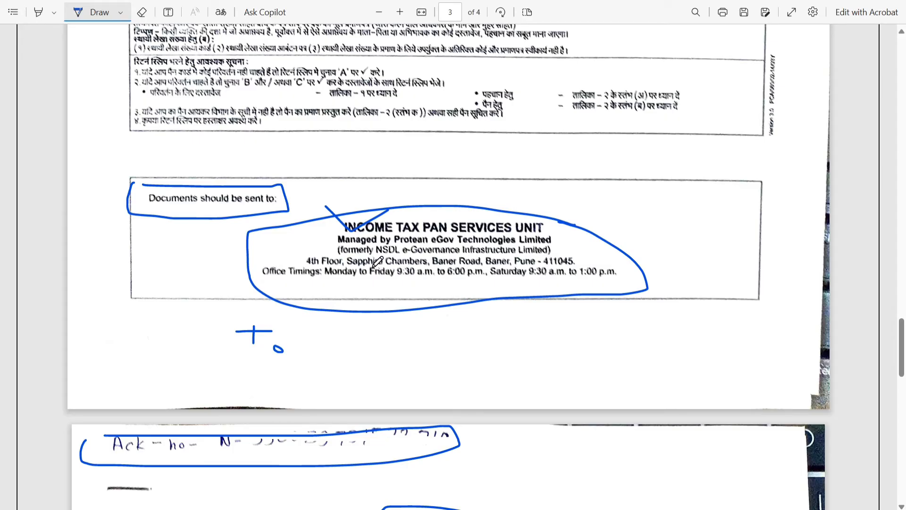
- Write a circled 1 beside the discrepancy letter's heading and draw a large loop across the Father's Name and Date of Birth proofs in Table-1
{"action": "scroll", "coordinate": [378, 261], "scroll_direction": "up", "scroll_amount": 10}
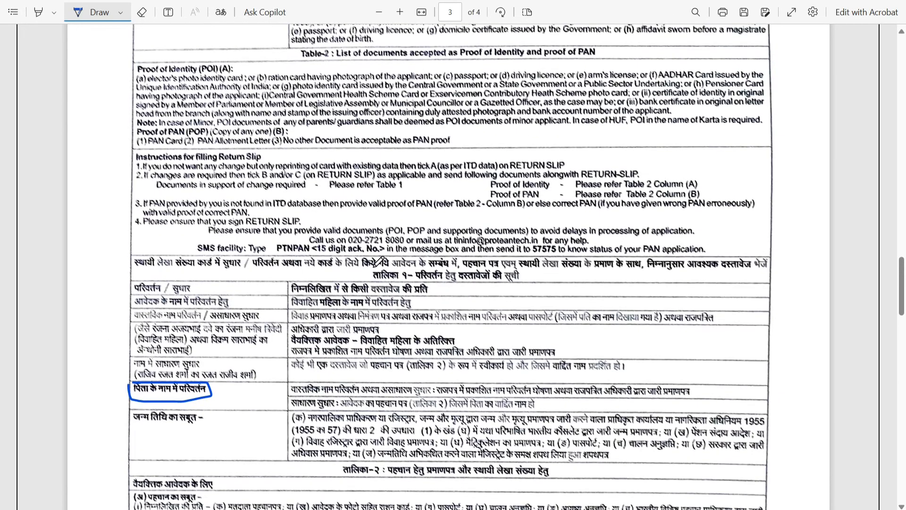
{"action": "scroll", "coordinate": [378, 261], "scroll_direction": "up", "scroll_amount": 6}
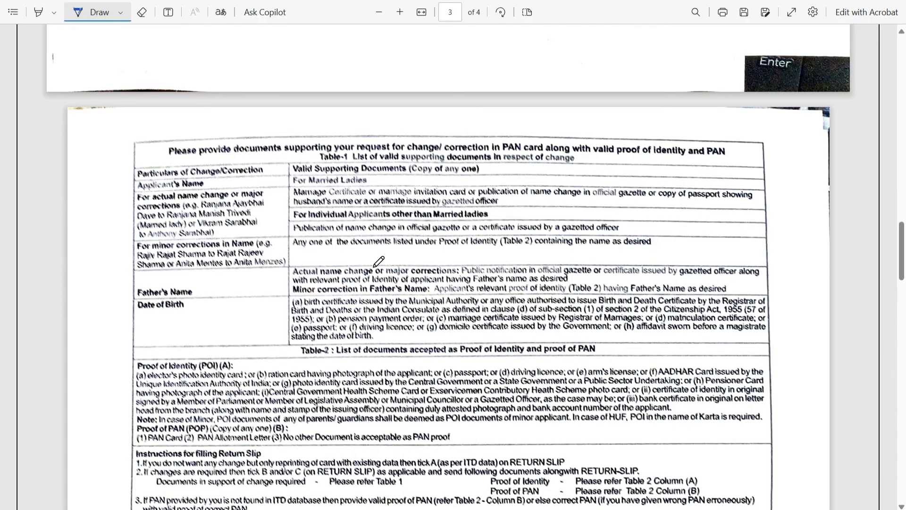
{"action": "scroll", "coordinate": [378, 261], "scroll_direction": "up", "scroll_amount": 8}
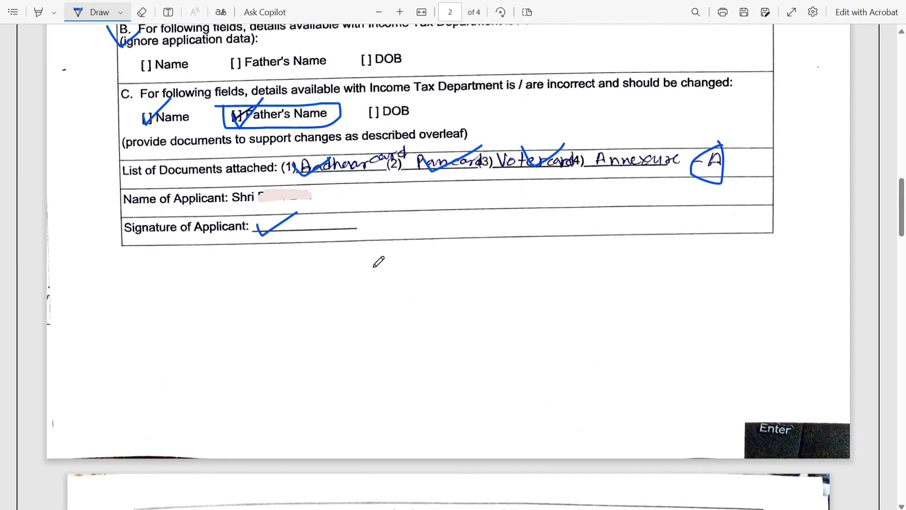
{"action": "scroll", "coordinate": [378, 261], "scroll_direction": "up", "scroll_amount": 11}
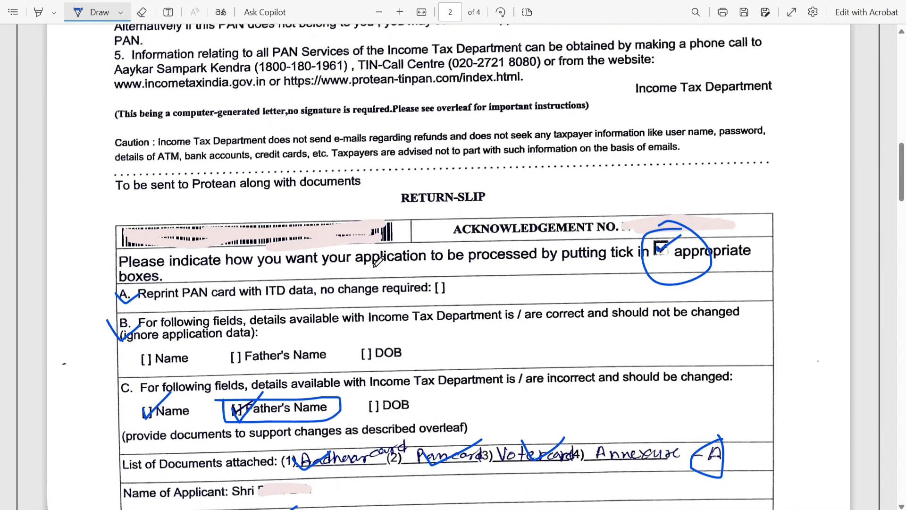
{"action": "scroll", "coordinate": [378, 261], "scroll_direction": "up", "scroll_amount": 10}
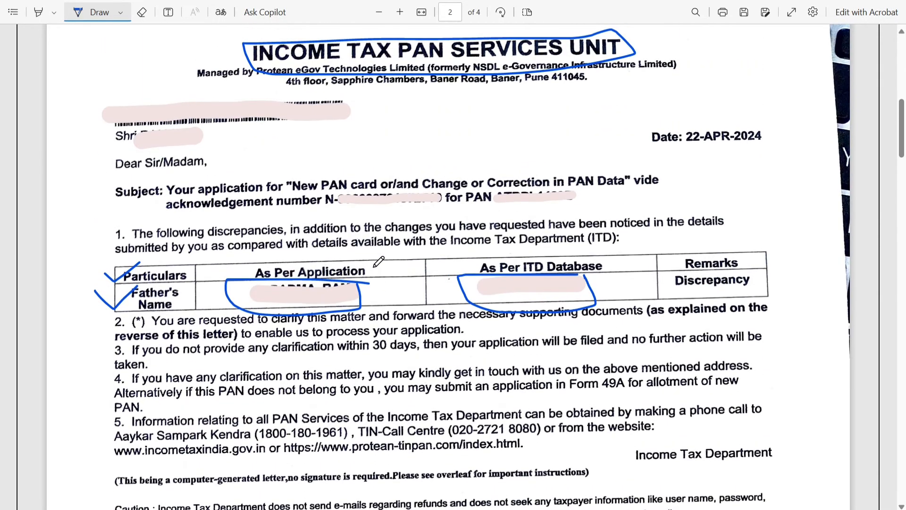
{"action": "scroll", "coordinate": [378, 261], "scroll_direction": "up", "scroll_amount": 3}
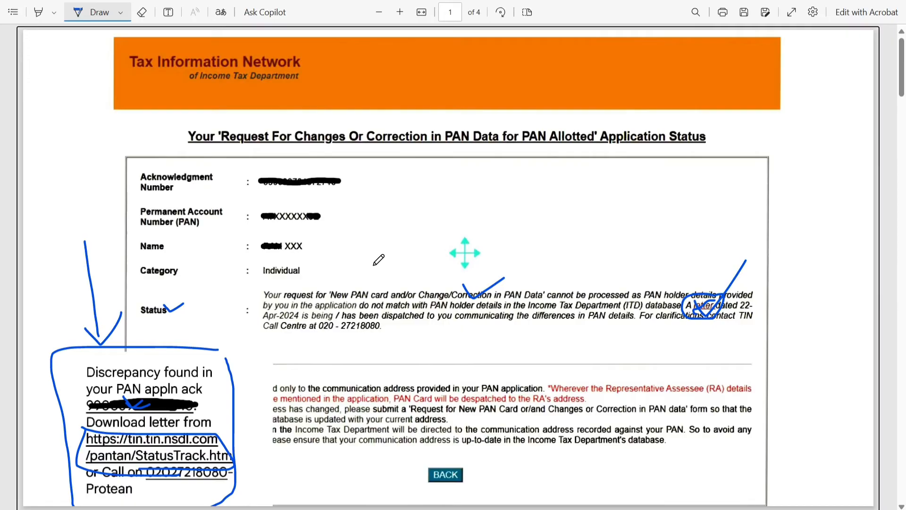
{"action": "scroll", "coordinate": [378, 259], "scroll_direction": "down", "scroll_amount": 9}
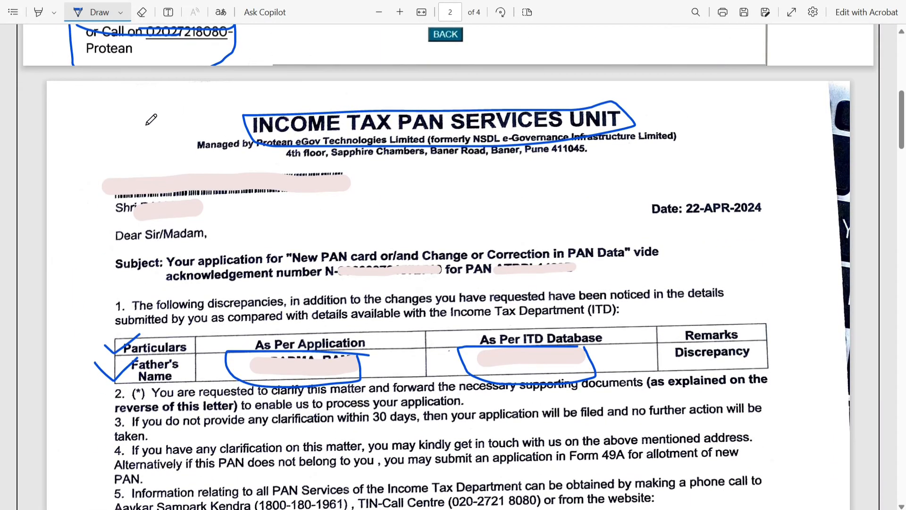
{"action": "left_click_drag", "start_coordinate": [143, 114], "coordinate": [152, 152]}
{"action": "mouse_move", "coordinate": [156, 94]}
{"action": "left_mouse_down"}
{"action": "mouse_move", "coordinate": [137, 162]}
{"action": "mouse_move", "coordinate": [169, 106]}
{"action": "mouse_move", "coordinate": [150, 99]}
{"action": "left_mouse_up"}
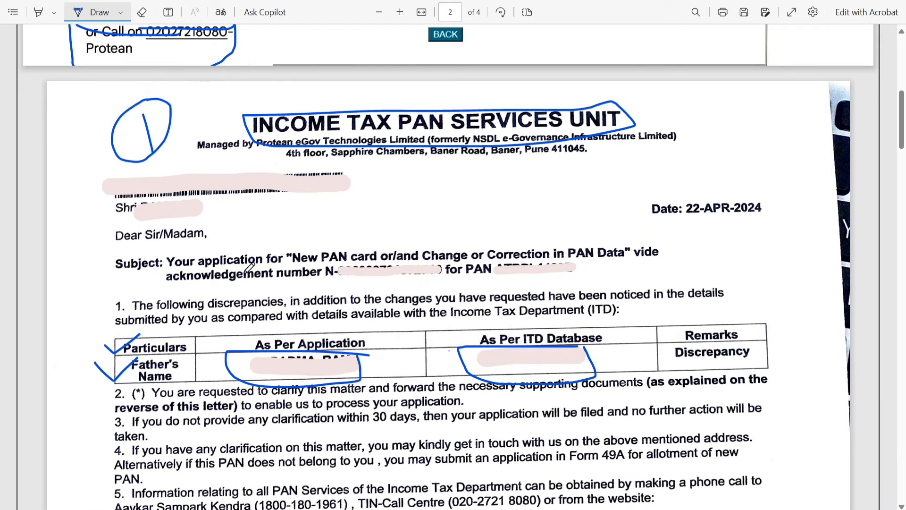
{"action": "scroll", "coordinate": [249, 267], "scroll_direction": "down", "scroll_amount": 20}
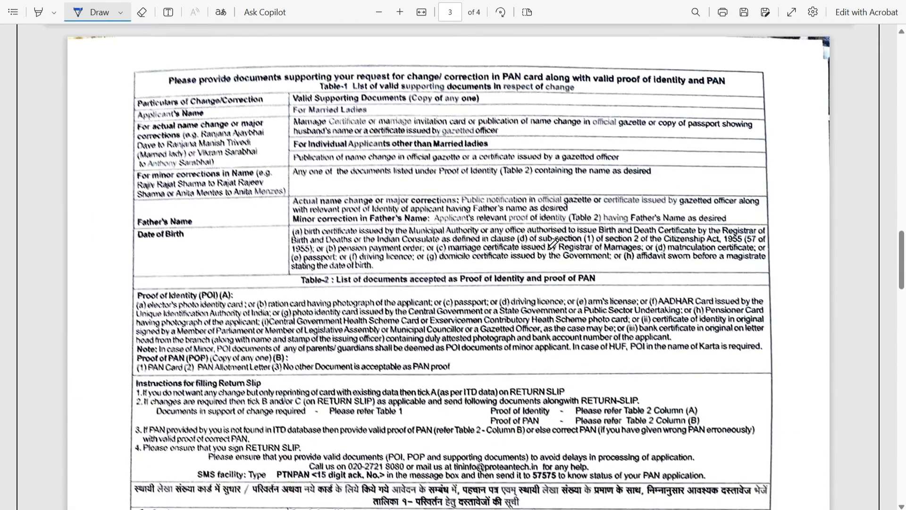
{"action": "mouse_move", "coordinate": [287, 196]}
{"action": "left_mouse_down"}
{"action": "mouse_move", "coordinate": [290, 233]}
{"action": "mouse_move", "coordinate": [276, 146]}
{"action": "mouse_move", "coordinate": [343, 257]}
{"action": "left_mouse_up"}
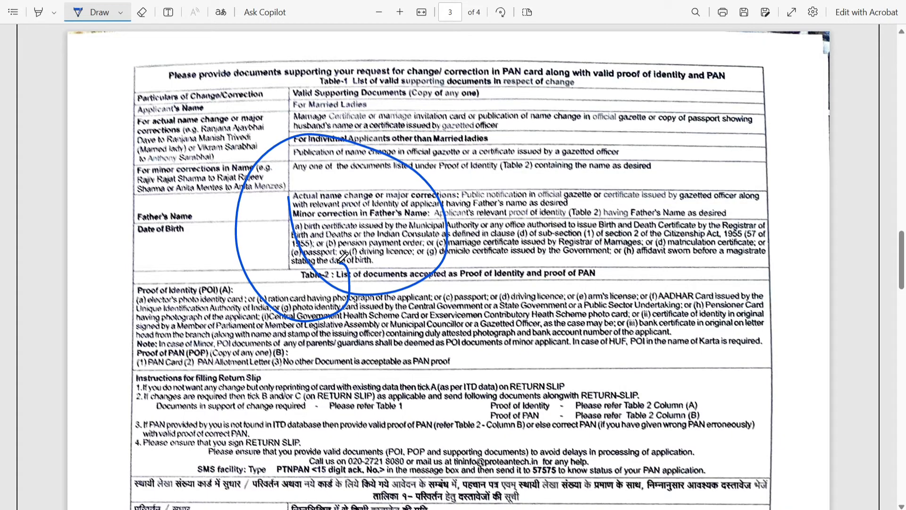
- Write a circled "Link" in the blank space beside the Annexure-A photo and a circled 3 on the photo's other side
{"action": "scroll", "coordinate": [302, 352], "scroll_direction": "down", "scroll_amount": 20}
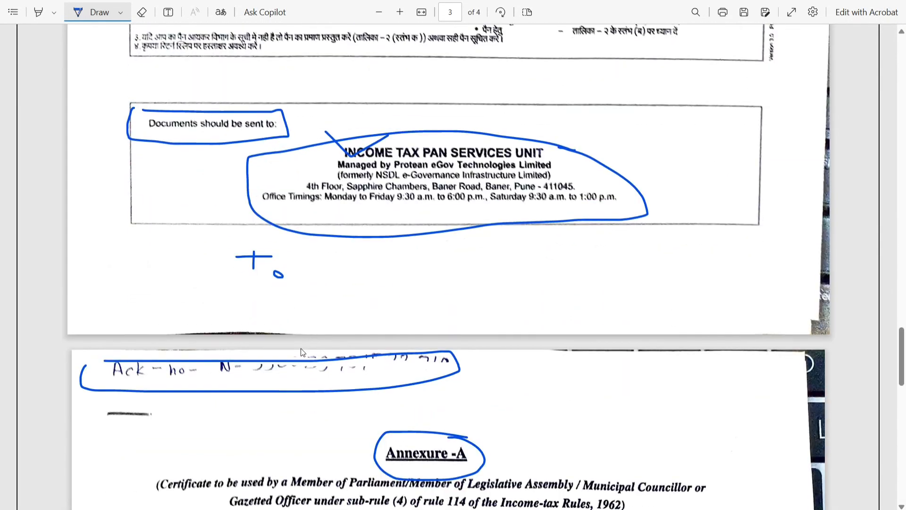
{"action": "scroll", "coordinate": [283, 341], "scroll_direction": "down", "scroll_amount": 8}
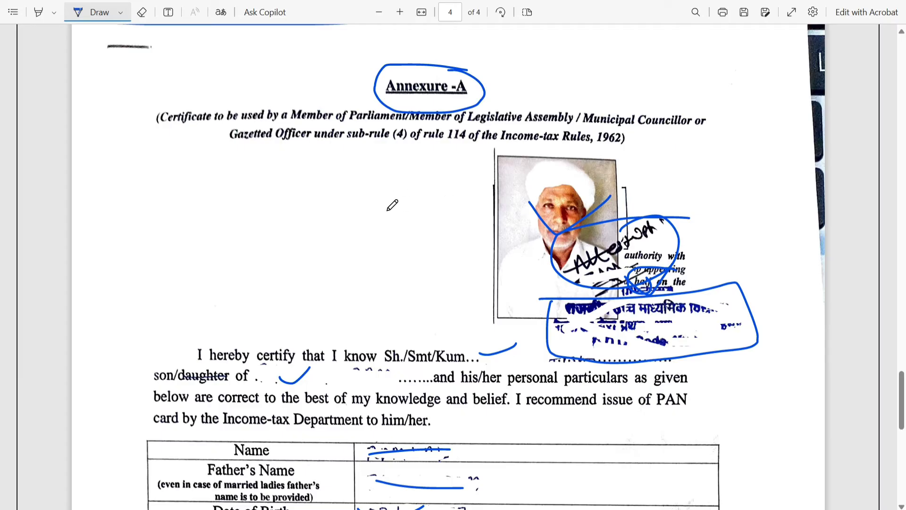
{"action": "mouse_move", "coordinate": [203, 225]}
{"action": "left_mouse_down"}
{"action": "mouse_move", "coordinate": [215, 265]}
{"action": "mouse_move", "coordinate": [267, 241]}
{"action": "left_mouse_up"}
{"action": "left_click", "coordinate": [226, 231]}
{"action": "mouse_move", "coordinate": [266, 205]}
{"action": "left_mouse_down"}
{"action": "mouse_move", "coordinate": [291, 245]}
{"action": "mouse_move", "coordinate": [341, 223]}
{"action": "mouse_move", "coordinate": [314, 344]}
{"action": "mouse_move", "coordinate": [281, 197]}
{"action": "left_mouse_up"}
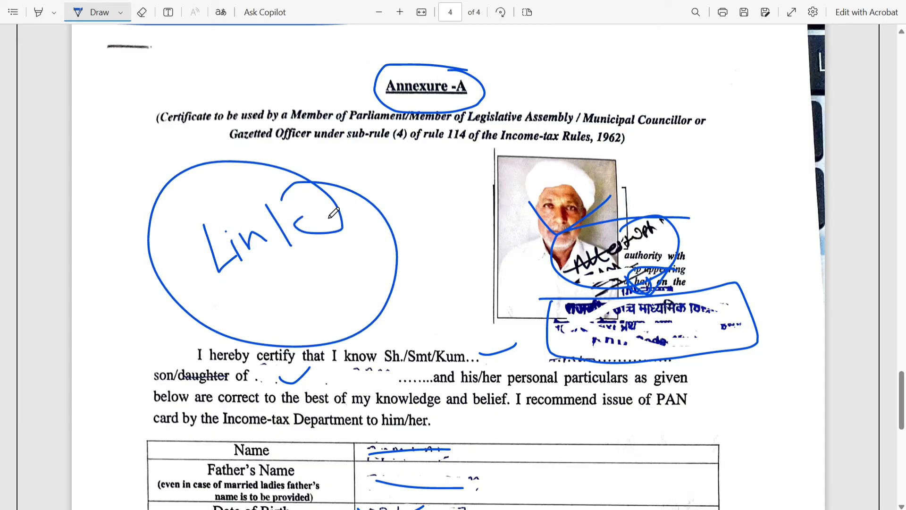
{"action": "mouse_move", "coordinate": [668, 161]}
{"action": "left_mouse_down"}
{"action": "mouse_move", "coordinate": [676, 169]}
{"action": "mouse_move", "coordinate": [668, 190]}
{"action": "left_mouse_up"}
{"action": "mouse_move", "coordinate": [657, 141]}
{"action": "left_mouse_down"}
{"action": "mouse_move", "coordinate": [684, 205]}
{"action": "mouse_move", "coordinate": [653, 140]}
{"action": "mouse_move", "coordinate": [646, 151]}
{"action": "left_mouse_up"}
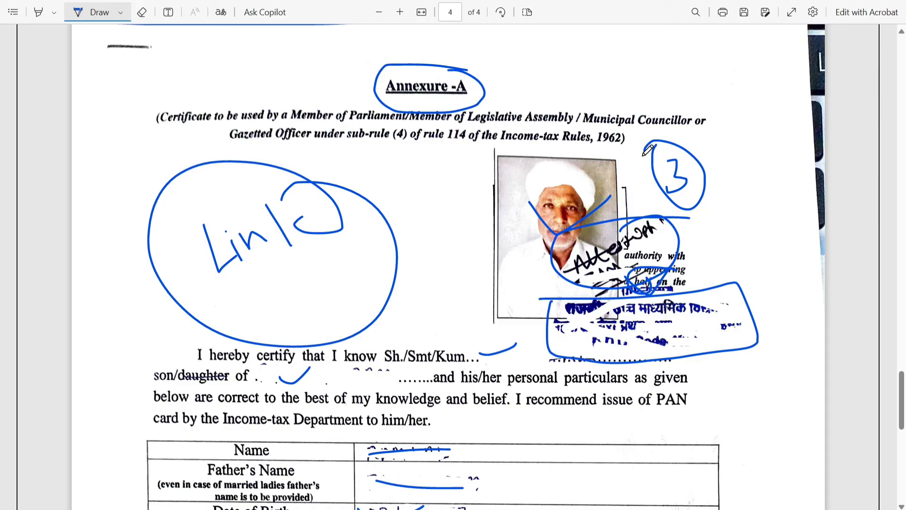
- Write a circled 2 and a circled 3 on either side above the Annexure-A heading on page 4
{"action": "scroll", "coordinate": [415, 163], "scroll_direction": "down", "scroll_amount": 3}
{"action": "scroll", "coordinate": [377, 156], "scroll_direction": "up", "scroll_amount": 8}
{"action": "mouse_move", "coordinate": [158, 296]}
{"action": "left_mouse_down"}
{"action": "mouse_move", "coordinate": [158, 282]}
{"action": "mouse_move", "coordinate": [172, 280]}
{"action": "mouse_move", "coordinate": [196, 290]}
{"action": "mouse_move", "coordinate": [184, 336]}
{"action": "mouse_move", "coordinate": [176, 247]}
{"action": "left_mouse_up"}
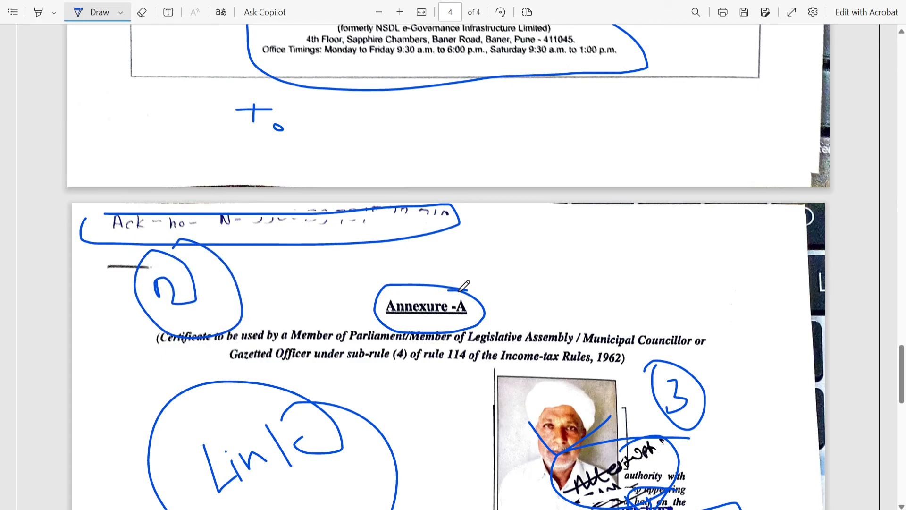
{"action": "mouse_move", "coordinate": [505, 254]}
{"action": "left_mouse_down"}
{"action": "mouse_move", "coordinate": [530, 260]}
{"action": "mouse_move", "coordinate": [504, 283]}
{"action": "left_mouse_up"}
{"action": "mouse_move", "coordinate": [521, 230]}
{"action": "left_mouse_down"}
{"action": "mouse_move", "coordinate": [561, 272]}
{"action": "mouse_move", "coordinate": [514, 218]}
{"action": "left_mouse_up"}
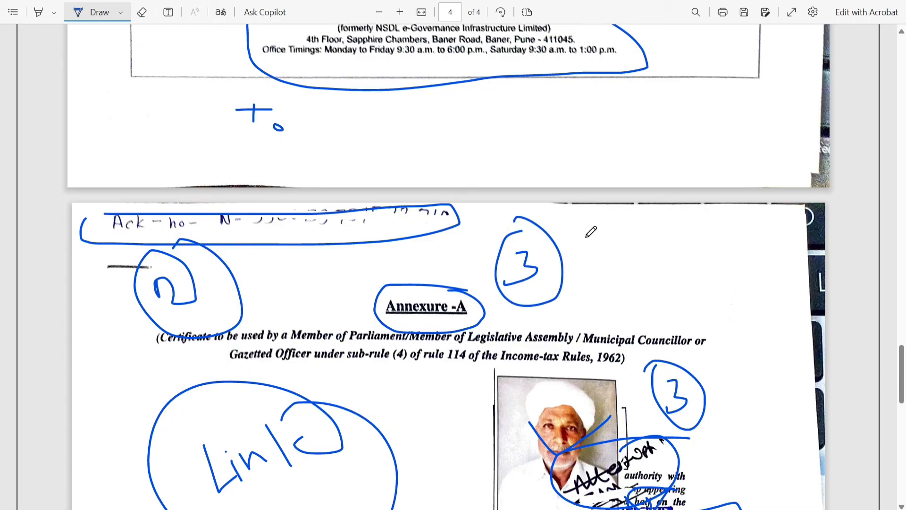
- Write a circled 4 beside the circled 3 above Annexure-A and draw an arrow from it to a circled 8
{"action": "mouse_move", "coordinate": [630, 236]}
{"action": "left_mouse_down"}
{"action": "mouse_move", "coordinate": [621, 241]}
{"action": "mouse_move", "coordinate": [633, 234]}
{"action": "mouse_move", "coordinate": [639, 285]}
{"action": "left_mouse_up"}
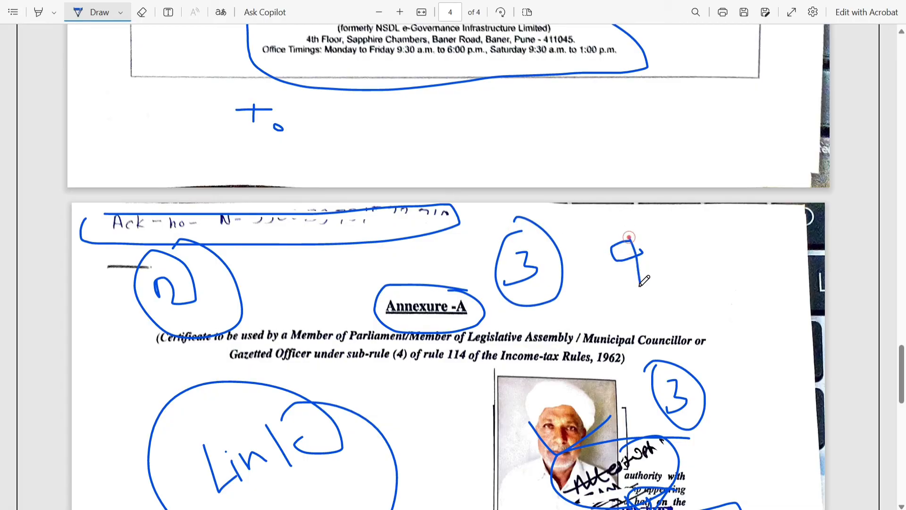
{"action": "mouse_move", "coordinate": [626, 232]}
{"action": "left_mouse_down"}
{"action": "mouse_move", "coordinate": [658, 242]}
{"action": "mouse_move", "coordinate": [628, 230]}
{"action": "left_mouse_up"}
{"action": "mouse_move", "coordinate": [655, 266]}
{"action": "left_mouse_down"}
{"action": "mouse_move", "coordinate": [700, 251]}
{"action": "mouse_move", "coordinate": [692, 273]}
{"action": "mouse_move", "coordinate": [718, 313]}
{"action": "mouse_move", "coordinate": [695, 264]}
{"action": "mouse_move", "coordinate": [730, 263]}
{"action": "mouse_move", "coordinate": [702, 273]}
{"action": "left_mouse_up"}
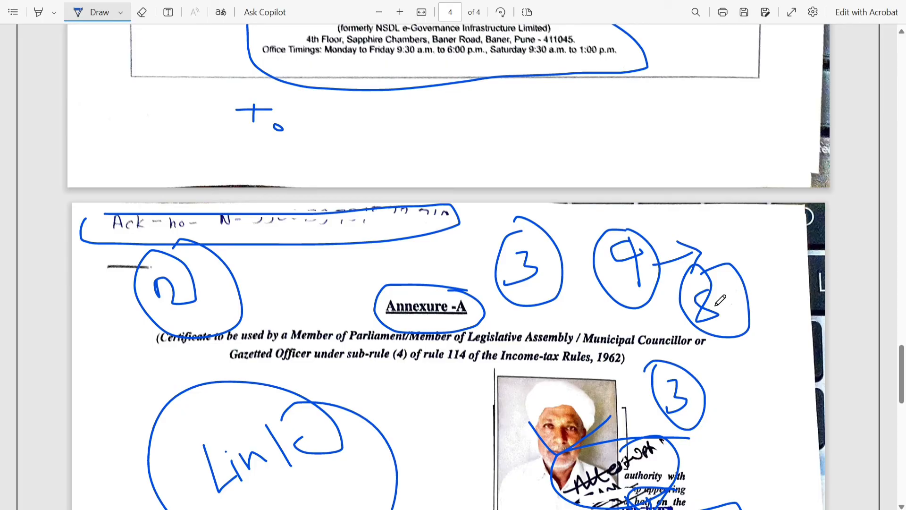
- Tick the Father's Name entry under "As Per Application" in the discrepancy table on page 2
{"action": "scroll", "coordinate": [307, 217], "scroll_direction": "up", "scroll_amount": 12}
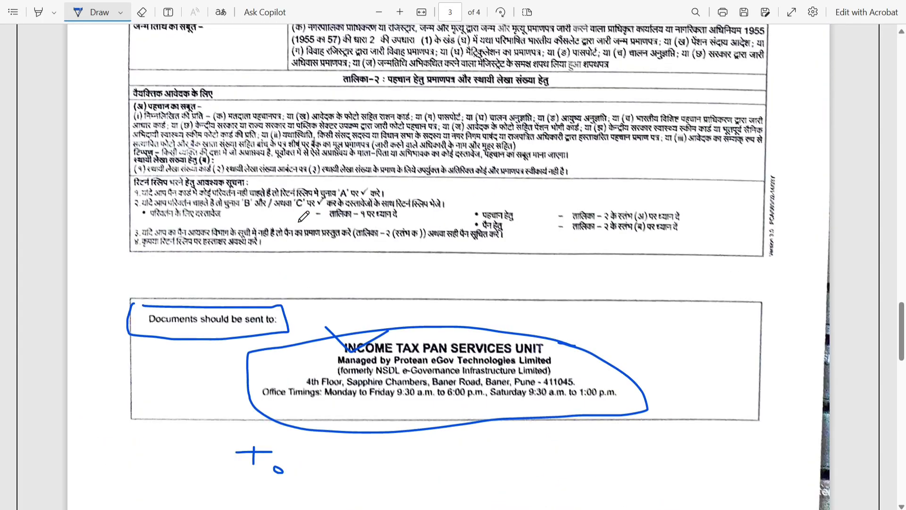
{"action": "scroll", "coordinate": [307, 216], "scroll_direction": "up", "scroll_amount": 15}
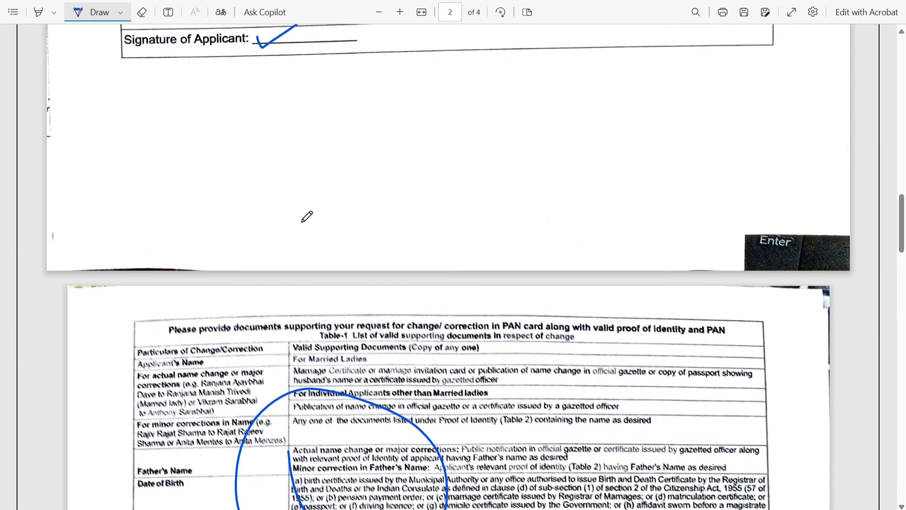
{"action": "scroll", "coordinate": [307, 216], "scroll_direction": "up", "scroll_amount": 10}
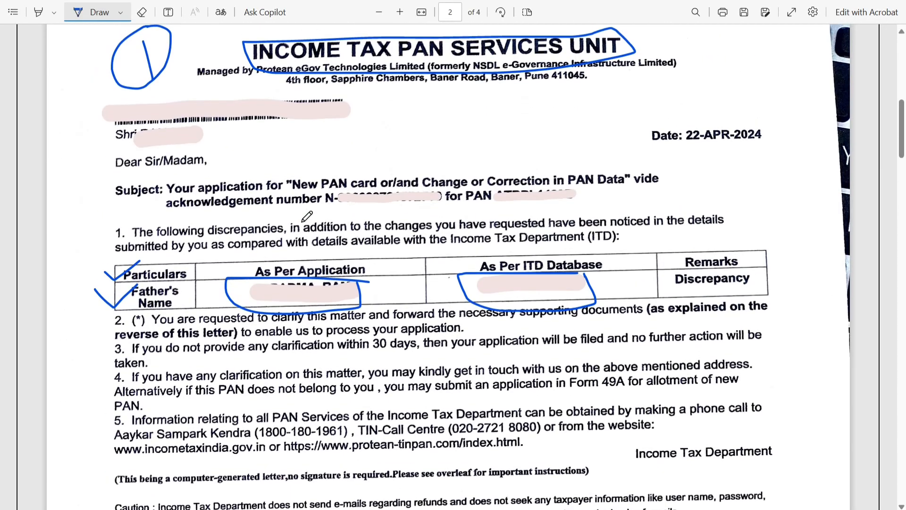
{"action": "scroll", "coordinate": [307, 216], "scroll_direction": "up", "scroll_amount": 2}
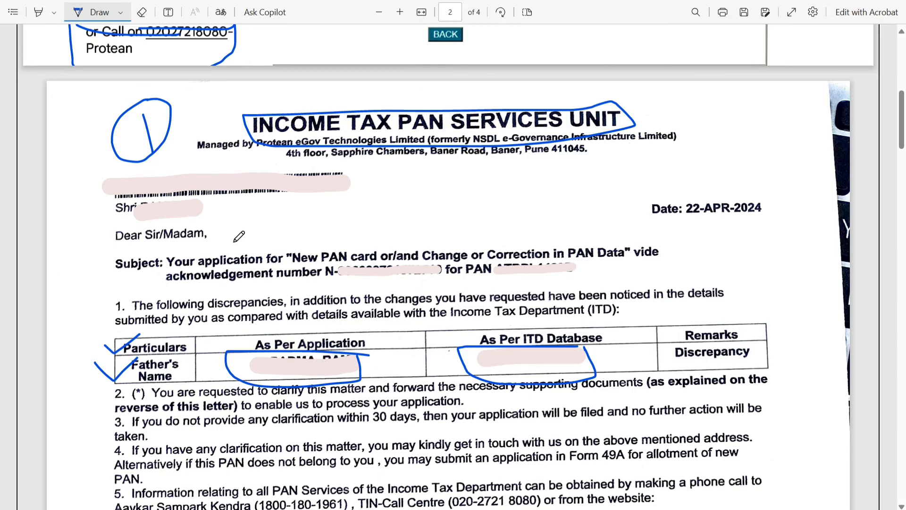
{"action": "mouse_move", "coordinate": [255, 361]}
{"action": "left_mouse_down"}
{"action": "mouse_move", "coordinate": [283, 383]}
{"action": "mouse_move", "coordinate": [338, 328]}
{"action": "left_mouse_up"}
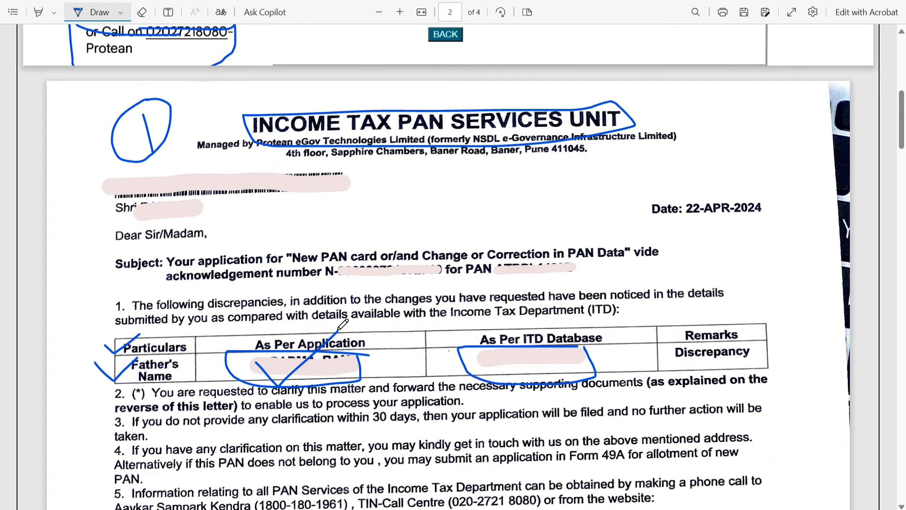
- Write a large circled "5 – 6" in the blank area of the page 1 application status and outline the Status message
{"action": "scroll", "coordinate": [342, 325], "scroll_direction": "up", "scroll_amount": 10}
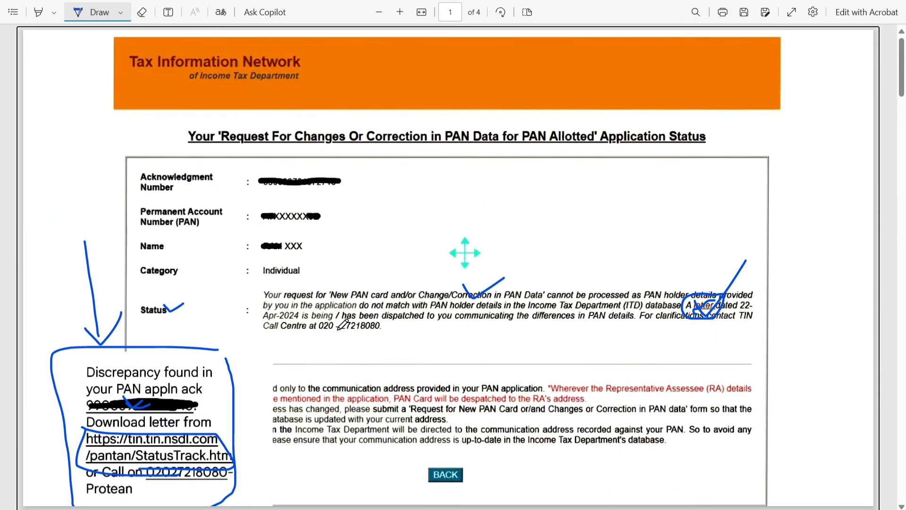
{"action": "left_click_drag", "start_coordinate": [550, 201], "coordinate": [518, 245]}
{"action": "left_click_drag", "start_coordinate": [531, 214], "coordinate": [588, 195]}
{"action": "left_click_drag", "start_coordinate": [590, 245], "coordinate": [641, 214]}
{"action": "mouse_move", "coordinate": [672, 160]}
{"action": "left_mouse_down"}
{"action": "mouse_move", "coordinate": [664, 222]}
{"action": "mouse_move", "coordinate": [667, 204]}
{"action": "left_mouse_up"}
{"action": "mouse_move", "coordinate": [623, 128]}
{"action": "left_mouse_down"}
{"action": "mouse_move", "coordinate": [519, 203]}
{"action": "mouse_move", "coordinate": [726, 179]}
{"action": "mouse_move", "coordinate": [596, 117]}
{"action": "left_mouse_up"}
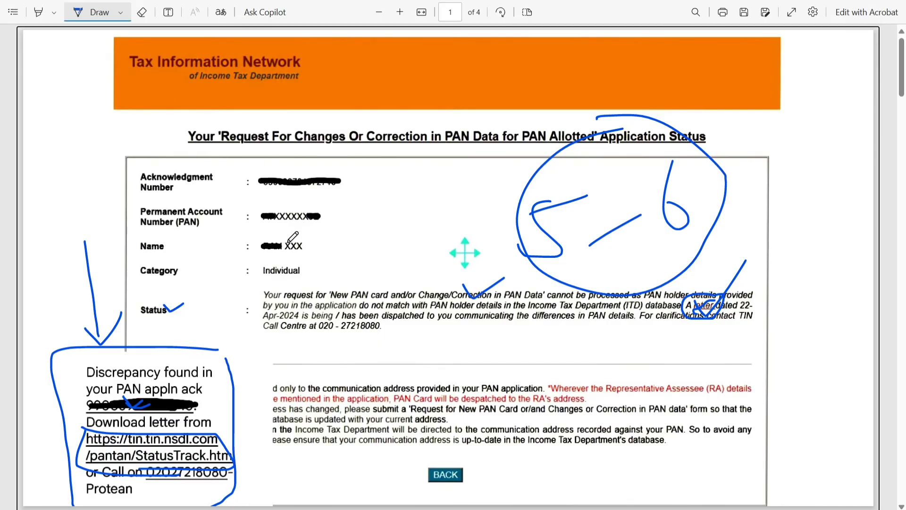
{"action": "mouse_move", "coordinate": [259, 285]}
{"action": "left_mouse_down"}
{"action": "mouse_move", "coordinate": [259, 337]}
{"action": "mouse_move", "coordinate": [581, 352]}
{"action": "left_mouse_up"}
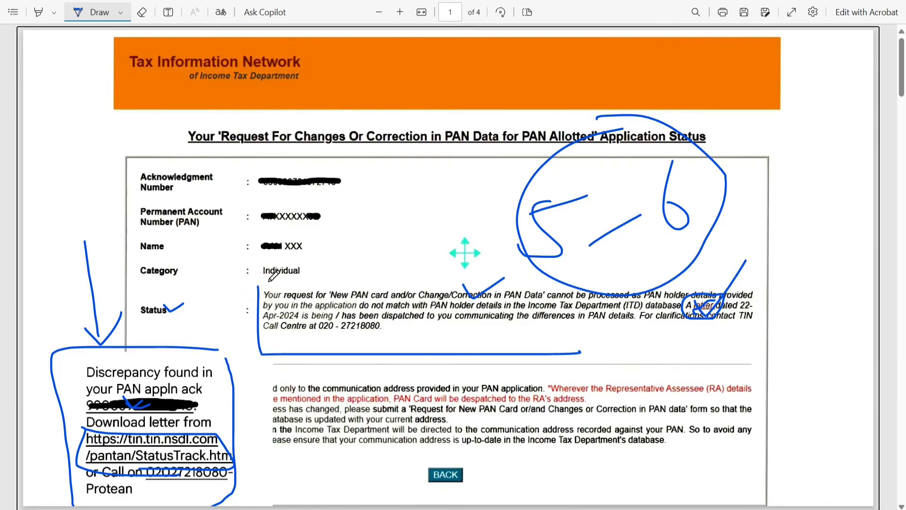
{"action": "mouse_move", "coordinate": [259, 286]}
{"action": "left_mouse_down"}
{"action": "mouse_move", "coordinate": [781, 271]}
{"action": "mouse_move", "coordinate": [597, 357]}
{"action": "mouse_move", "coordinate": [564, 360]}
{"action": "left_mouse_up"}
- Draw a large loop around the attesting signature and issuer's stamp that overlap the Annexure-A photo
{"action": "scroll", "coordinate": [422, 218], "scroll_direction": "down", "scroll_amount": 20}
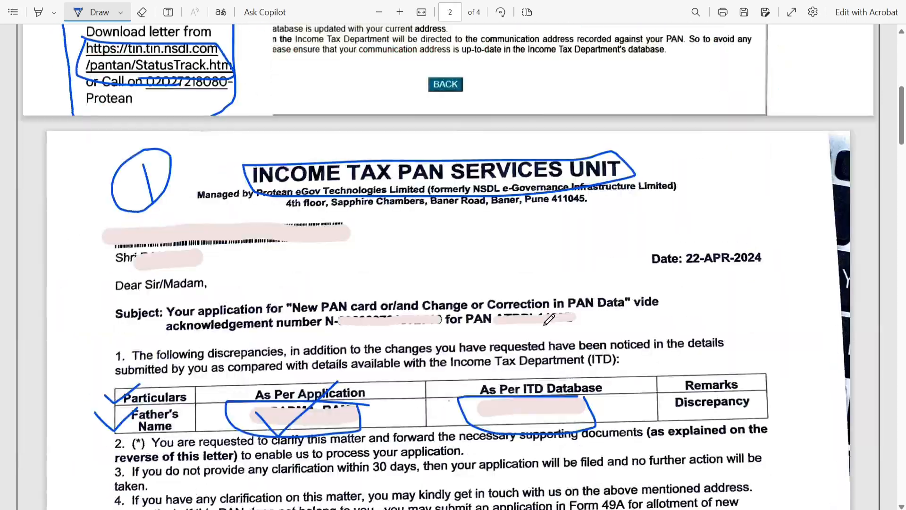
{"action": "scroll", "coordinate": [400, 196], "scroll_direction": "down", "scroll_amount": 15}
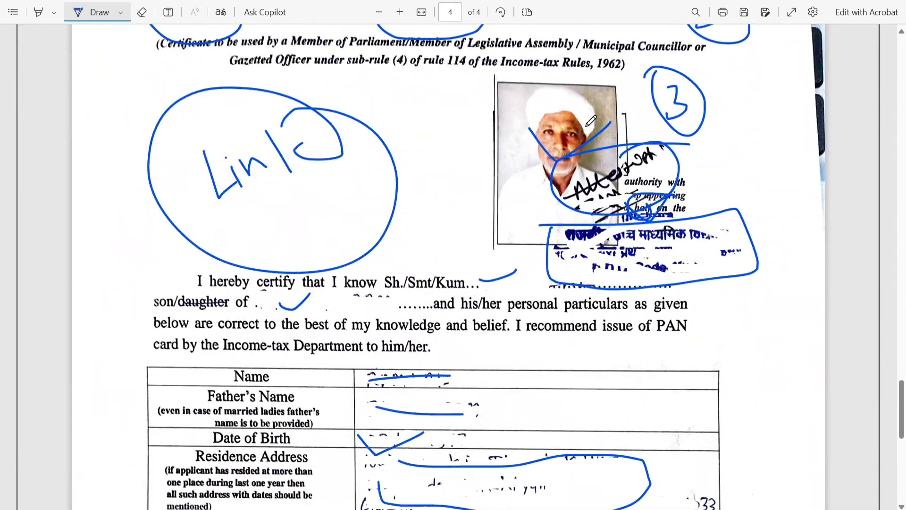
{"action": "mouse_move", "coordinate": [662, 129]}
{"action": "left_mouse_down"}
{"action": "mouse_move", "coordinate": [596, 133]}
{"action": "mouse_move", "coordinate": [639, 289]}
{"action": "mouse_move", "coordinate": [750, 179]}
{"action": "mouse_move", "coordinate": [626, 124]}
{"action": "left_mouse_up"}
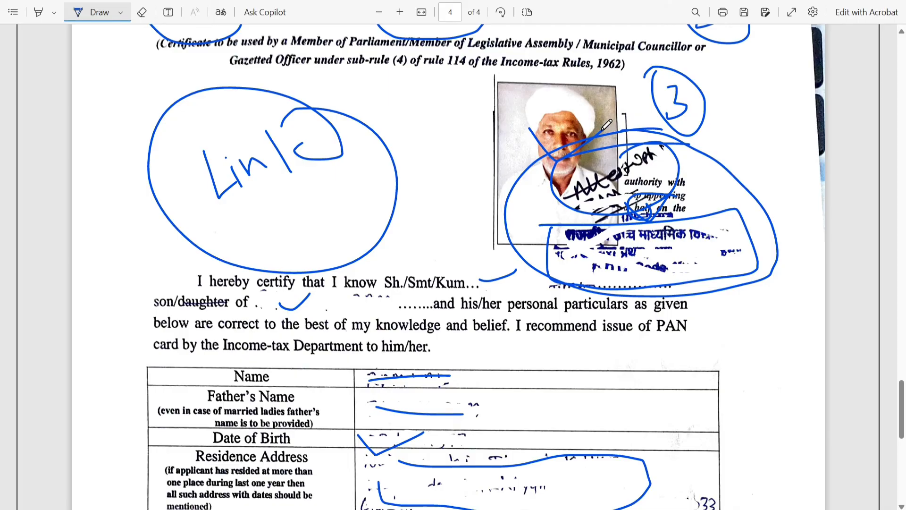
{"action": "scroll", "coordinate": [402, 148], "scroll_direction": "up", "scroll_amount": 5}
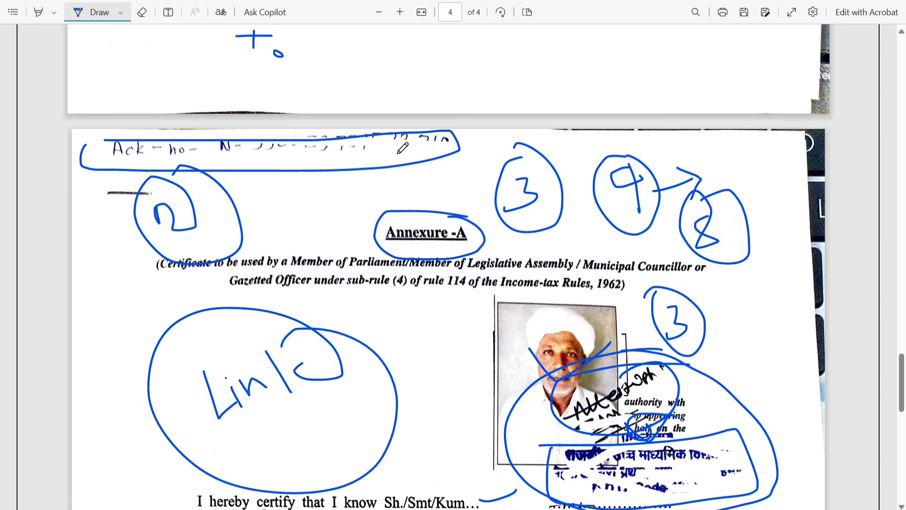
{"action": "left_click", "coordinate": [323, 224]}
- Add a second tick after the INCOME TAX PAN SERVICES UNIT heading in the "Documents should be sent to" box on page 3
{"action": "scroll", "coordinate": [480, 133], "scroll_direction": "up", "scroll_amount": 3}
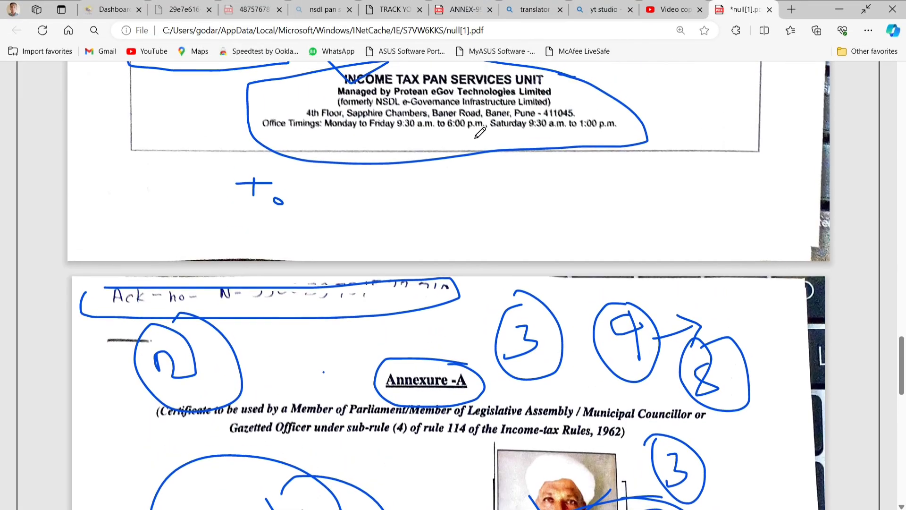
{"action": "scroll", "coordinate": [480, 133], "scroll_direction": "up", "scroll_amount": 2}
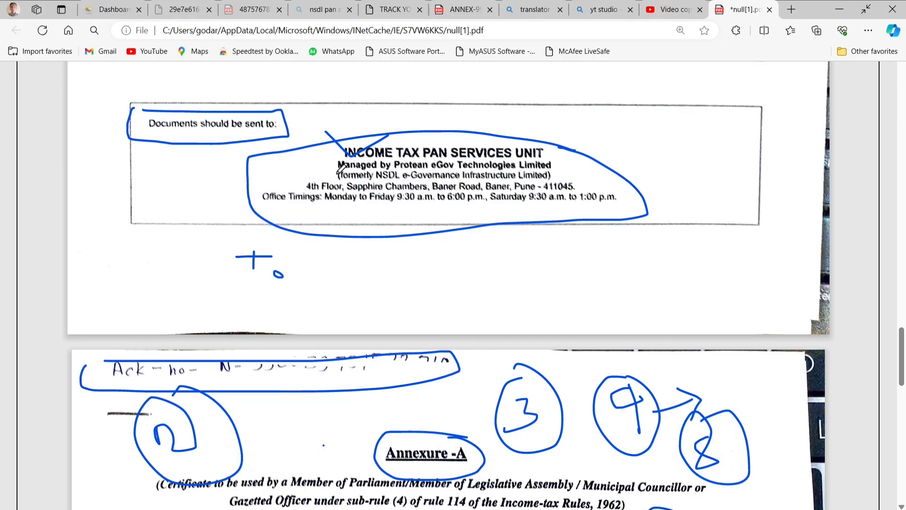
{"action": "scroll", "coordinate": [341, 168], "scroll_direction": "up", "scroll_amount": 5}
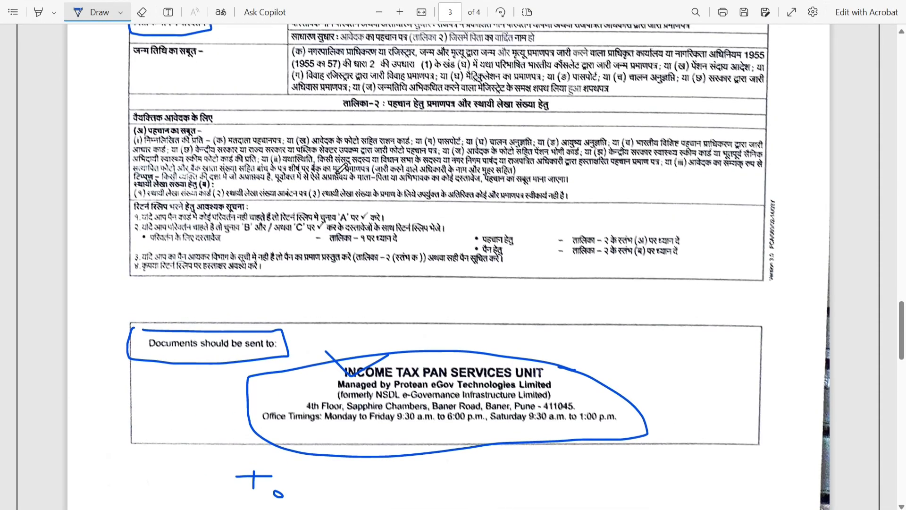
{"action": "scroll", "coordinate": [340, 167], "scroll_direction": "up", "scroll_amount": 10}
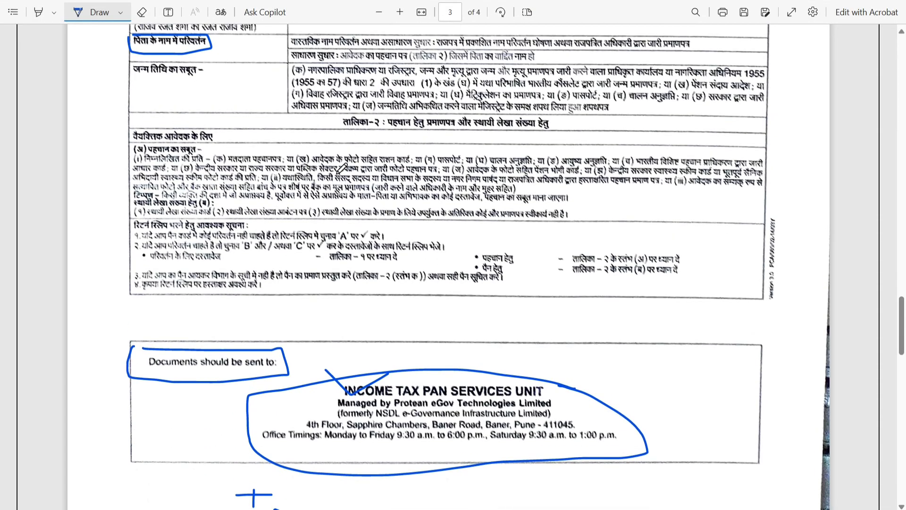
{"action": "scroll", "coordinate": [339, 162], "scroll_direction": "up", "scroll_amount": 15}
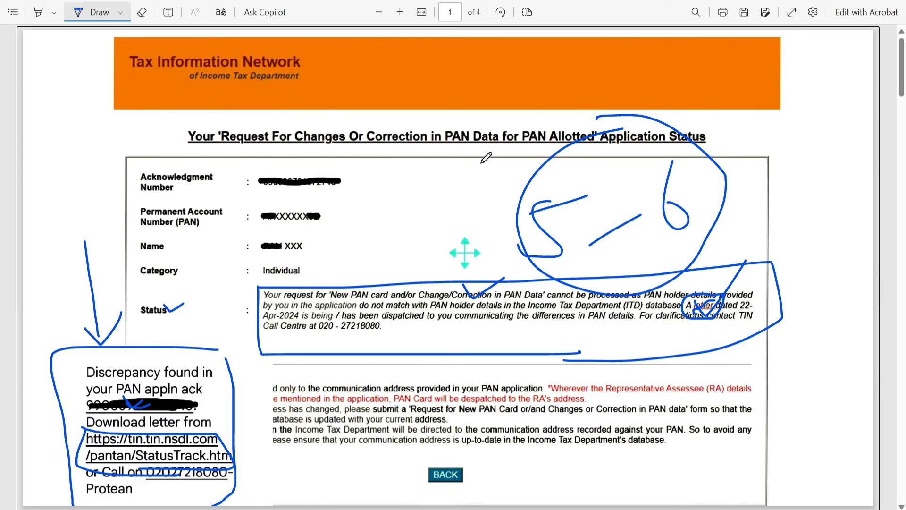
{"action": "scroll", "coordinate": [465, 250], "scroll_direction": "down", "scroll_amount": 15}
{"action": "scroll", "coordinate": [382, 256], "scroll_direction": "down", "scroll_amount": 15}
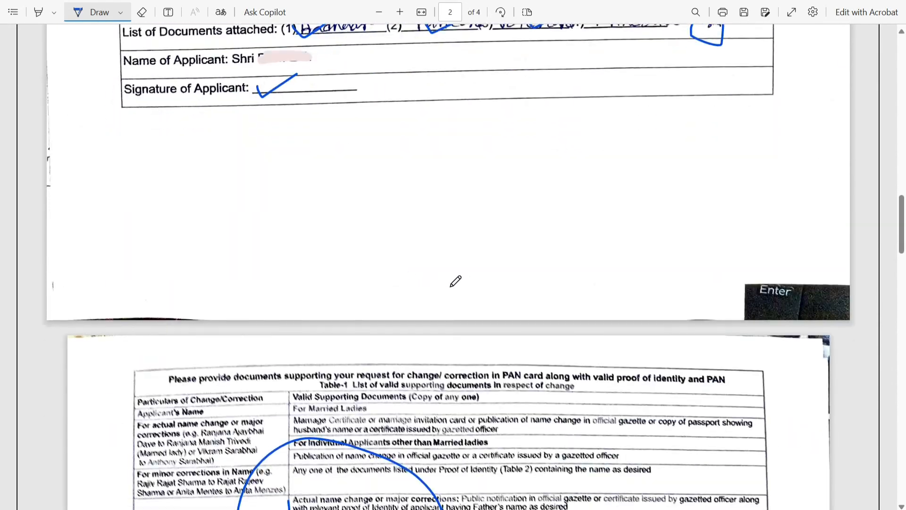
{"action": "scroll", "coordinate": [362, 288], "scroll_direction": "down", "scroll_amount": 10}
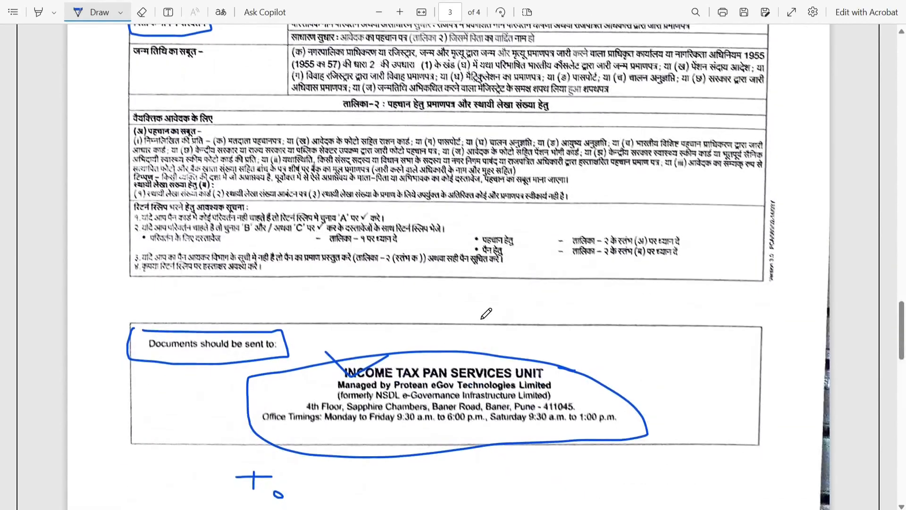
{"action": "mouse_move", "coordinate": [577, 209]}
{"action": "left_mouse_down"}
{"action": "mouse_move", "coordinate": [585, 229]}
{"action": "mouse_move", "coordinate": [637, 177]}
{"action": "left_mouse_up"}
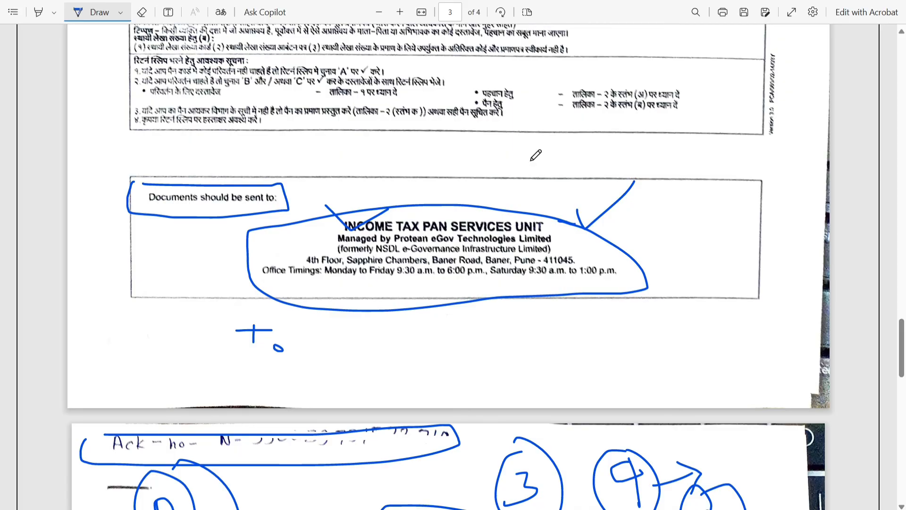
- Review page 3's English and Hindi supporting-document tables, especially the Father's Name proofs, and the address for sending documents
{"action": "scroll", "coordinate": [496, 170], "scroll_direction": "up", "scroll_amount": 15}
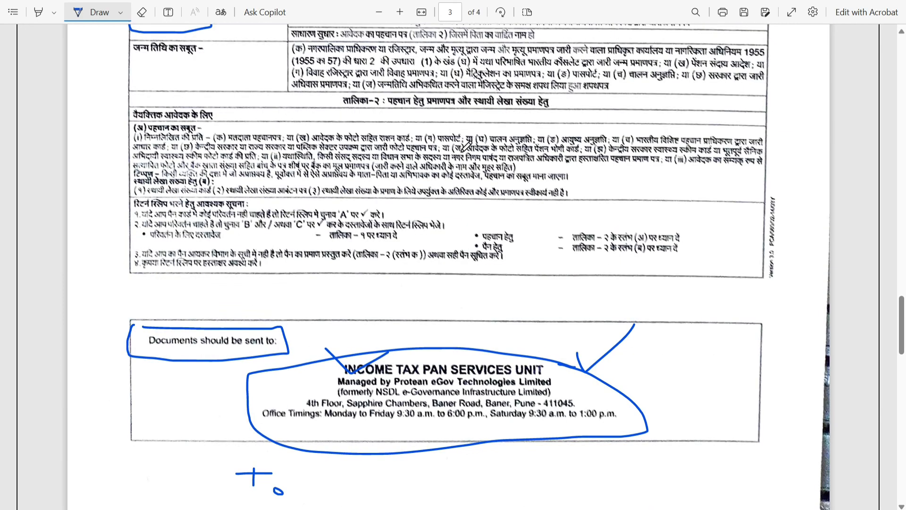
{"action": "scroll", "coordinate": [393, 217], "scroll_direction": "up", "scroll_amount": 3}
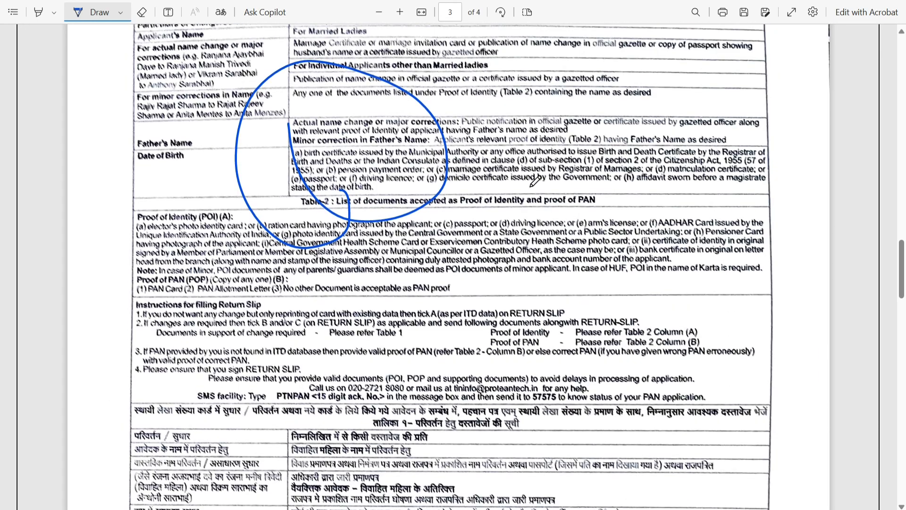
{"action": "scroll", "coordinate": [354, 186], "scroll_direction": "up", "scroll_amount": 1}
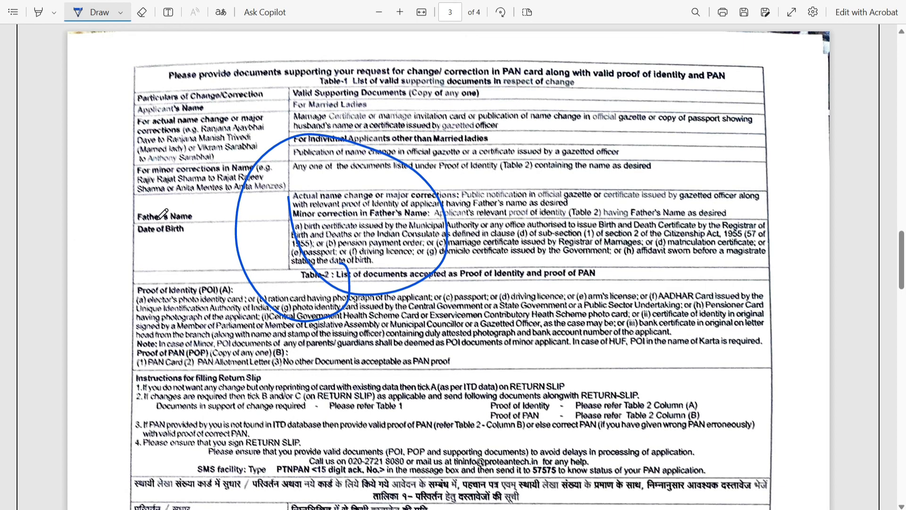
{"action": "scroll", "coordinate": [457, 326], "scroll_direction": "down", "scroll_amount": 8}
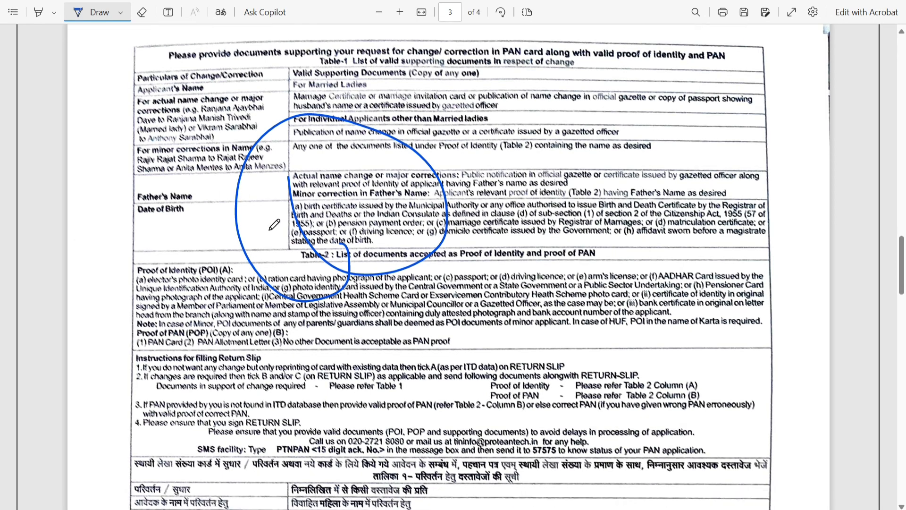
{"action": "scroll", "coordinate": [283, 272], "scroll_direction": "up", "scroll_amount": 10}
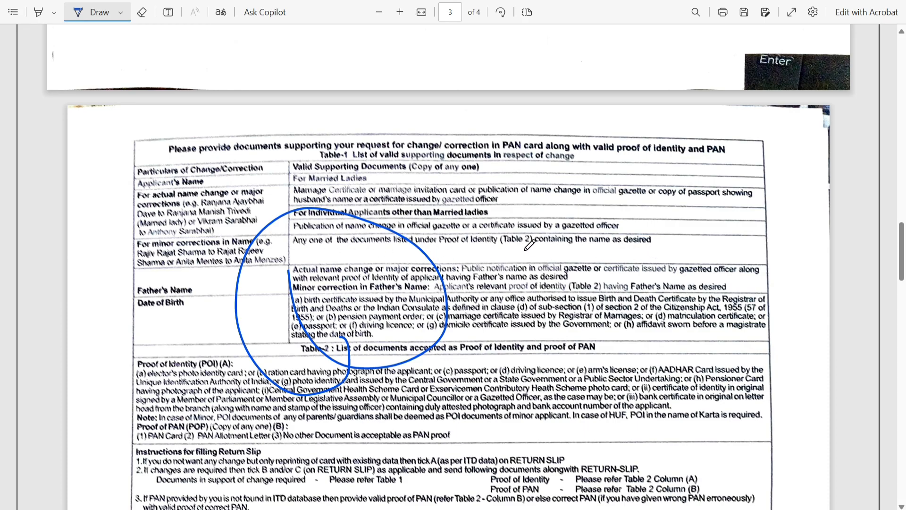
{"action": "scroll", "coordinate": [401, 222], "scroll_direction": "down", "scroll_amount": 5}
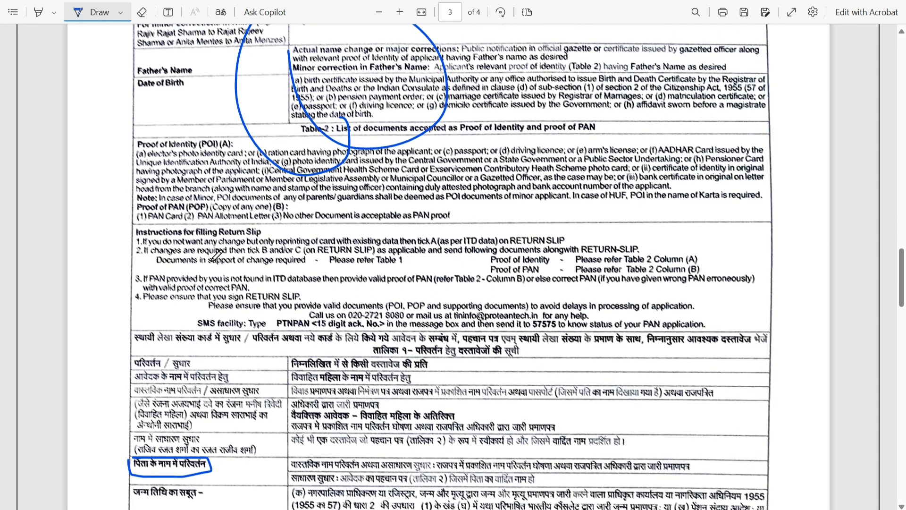
{"action": "scroll", "coordinate": [167, 242], "scroll_direction": "down", "scroll_amount": 3}
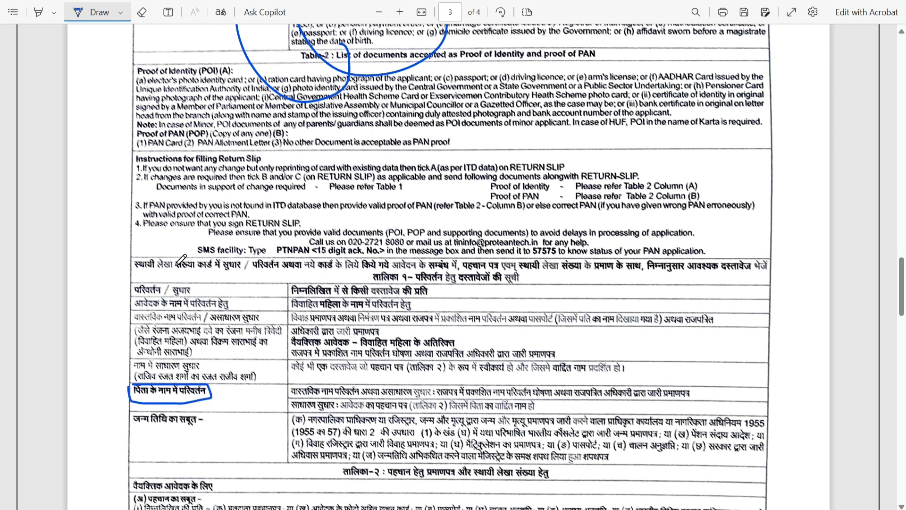
{"action": "scroll", "coordinate": [256, 243], "scroll_direction": "down", "scroll_amount": 3}
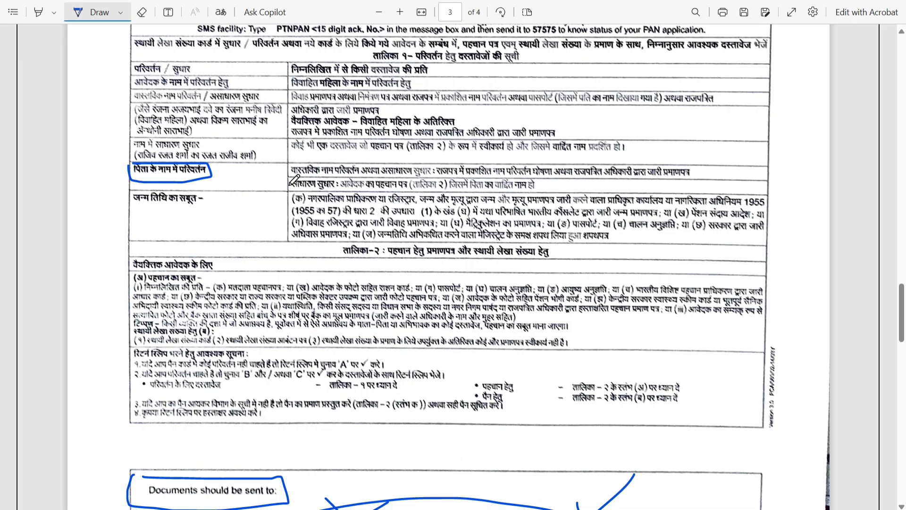
{"action": "scroll", "coordinate": [282, 177], "scroll_direction": "down", "scroll_amount": 10}
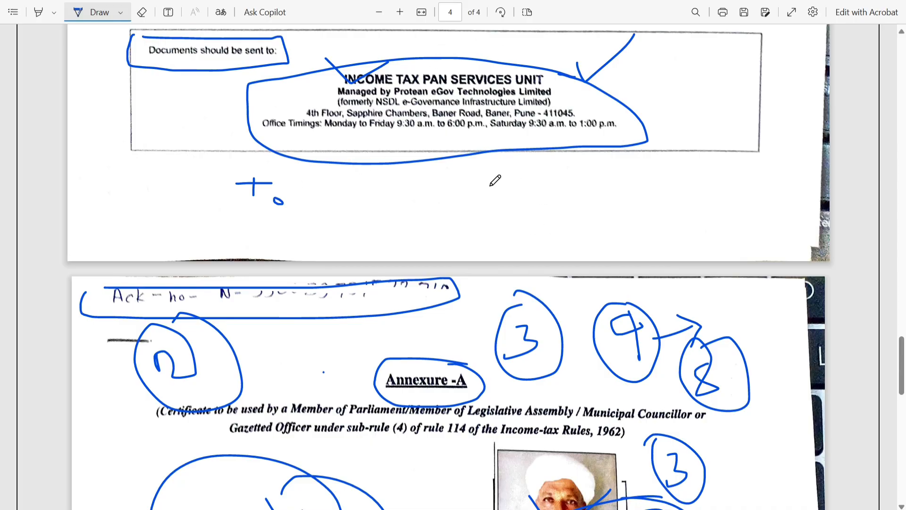
{"action": "scroll", "coordinate": [485, 181], "scroll_direction": "up", "scroll_amount": 2}
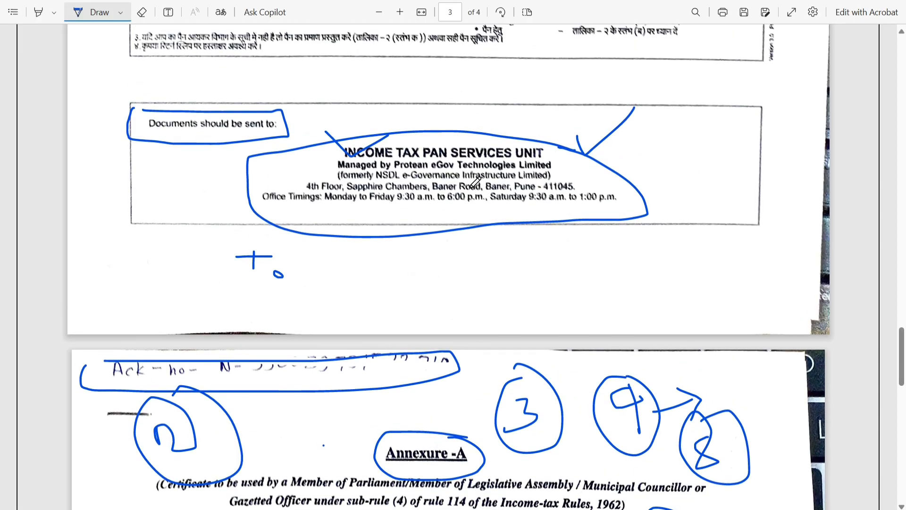